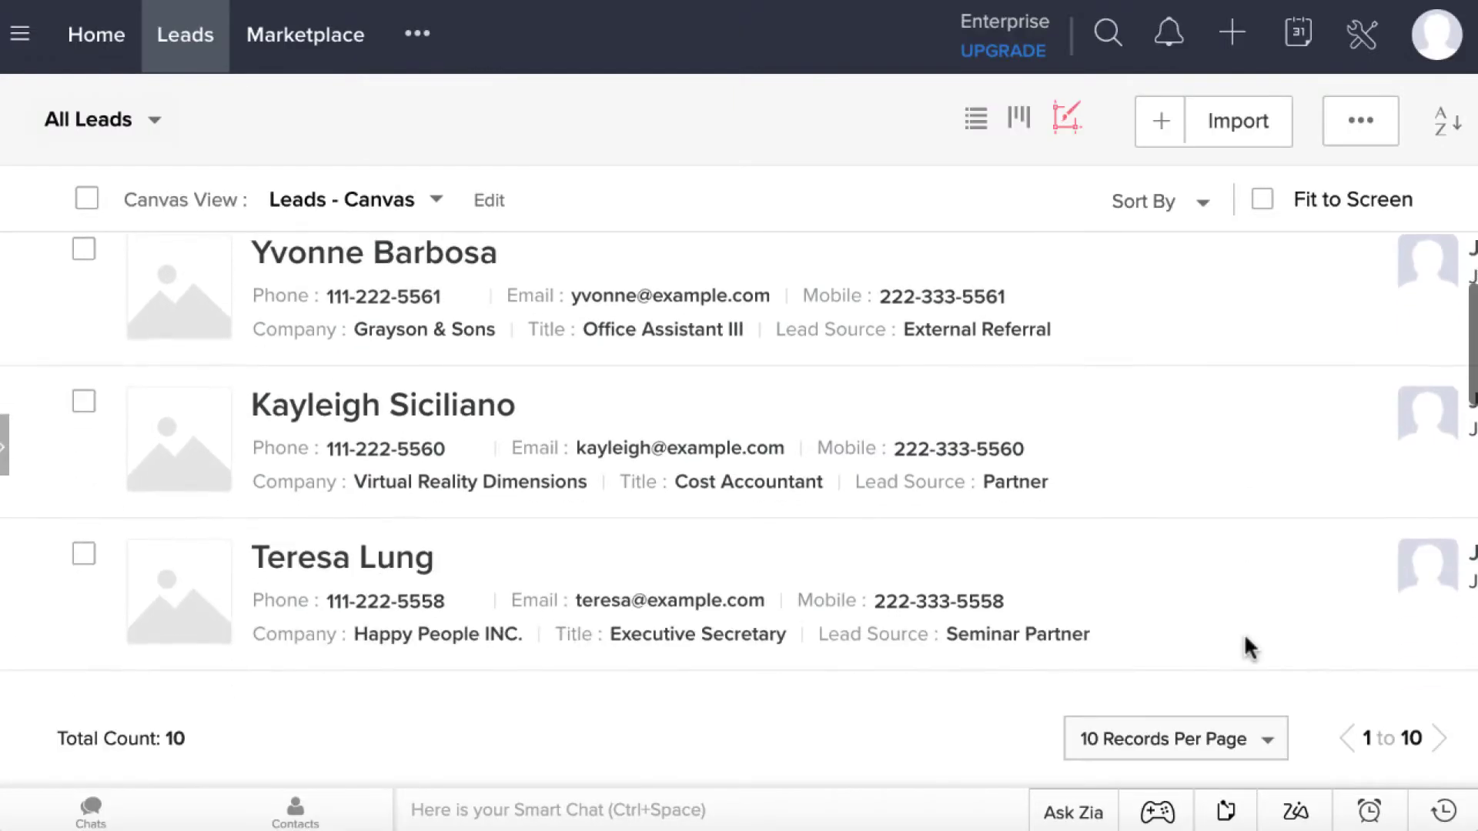
Load import2.com in Chrome, arriving at the Import2 Wizard sign-up page
scroll(1245, 639, "down", 2)
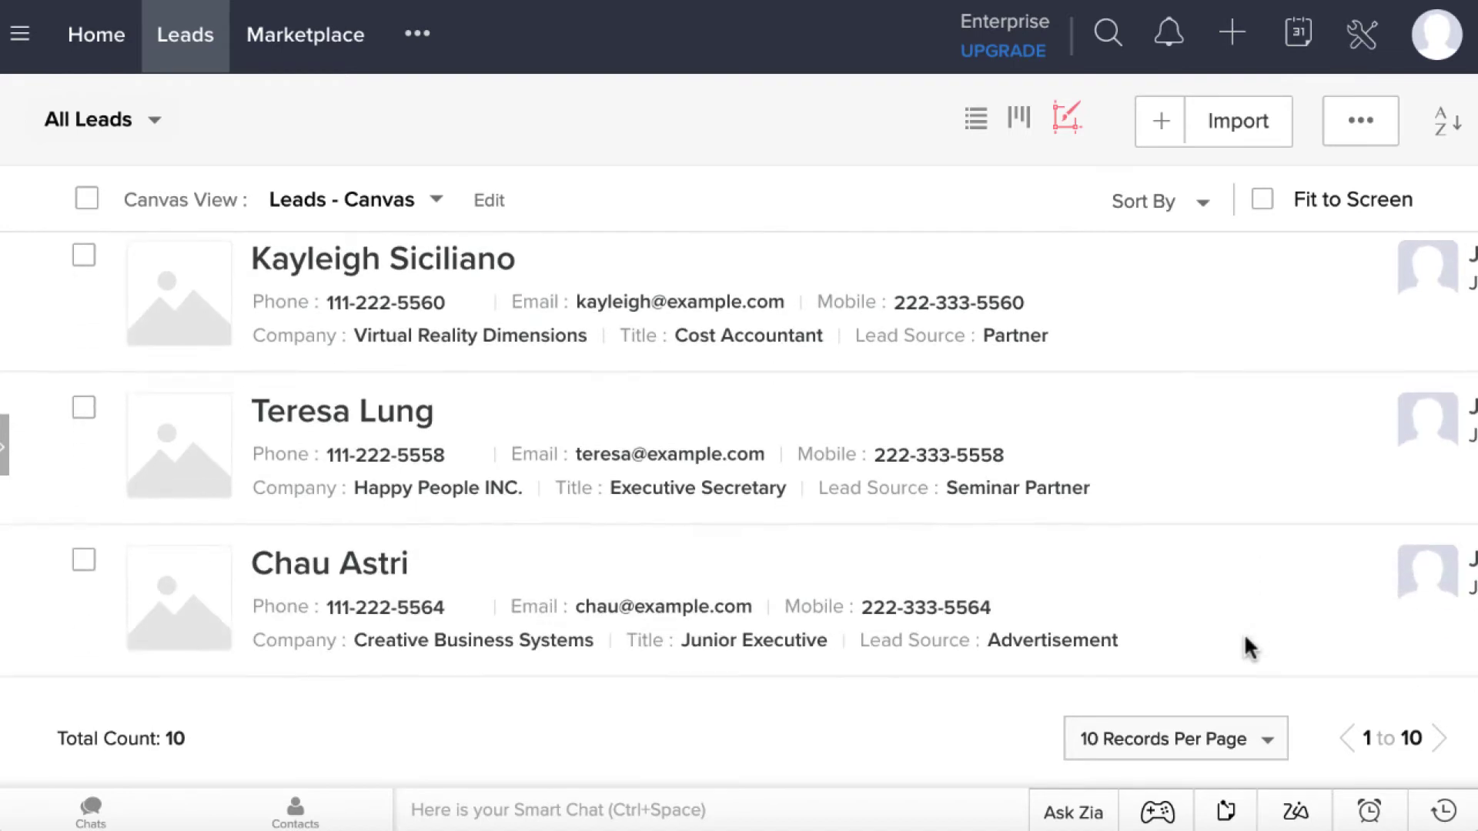
scroll(1246, 639, "down", 3)
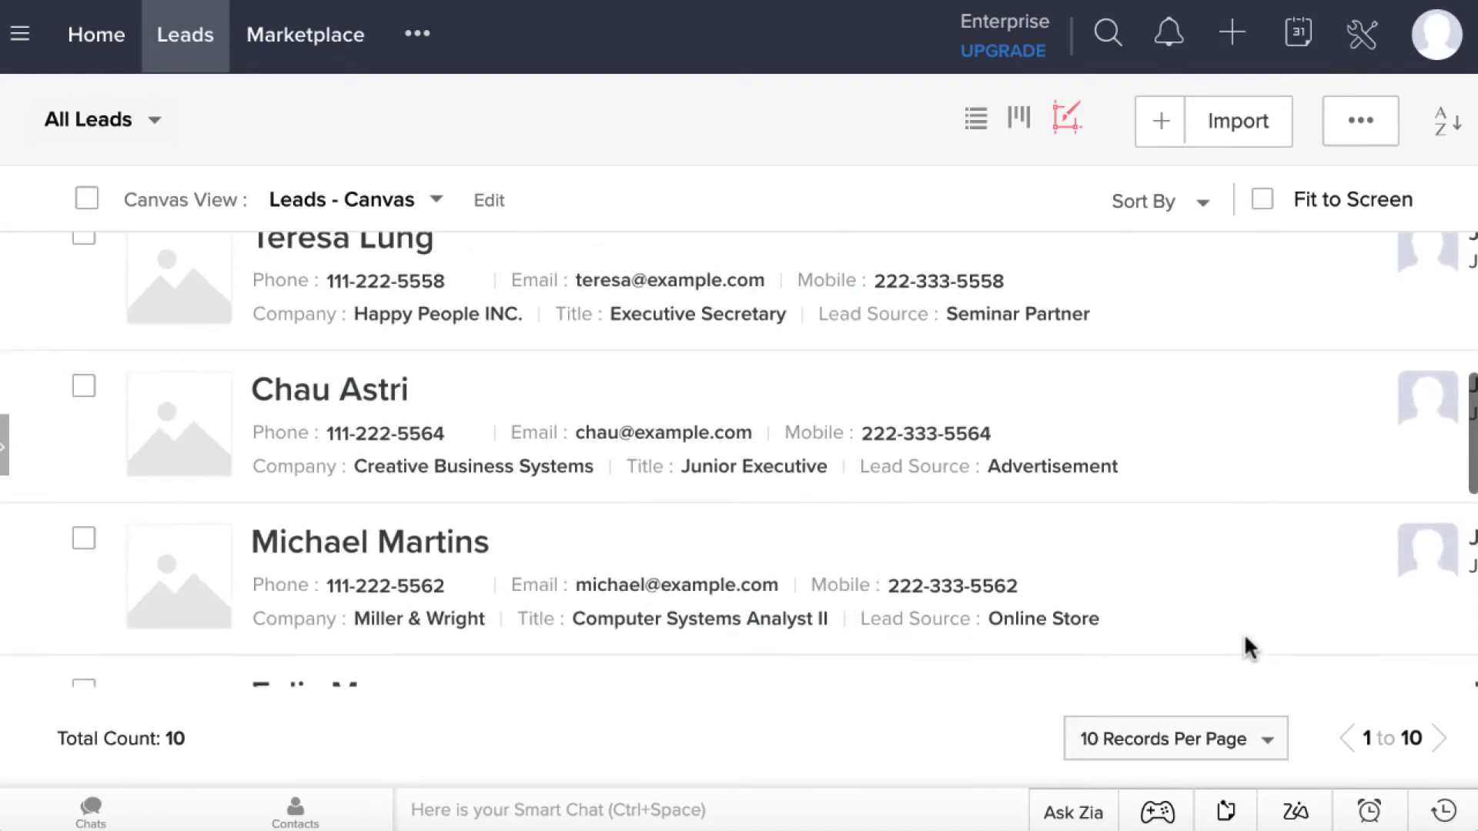
scroll(1246, 639, "down", 3)
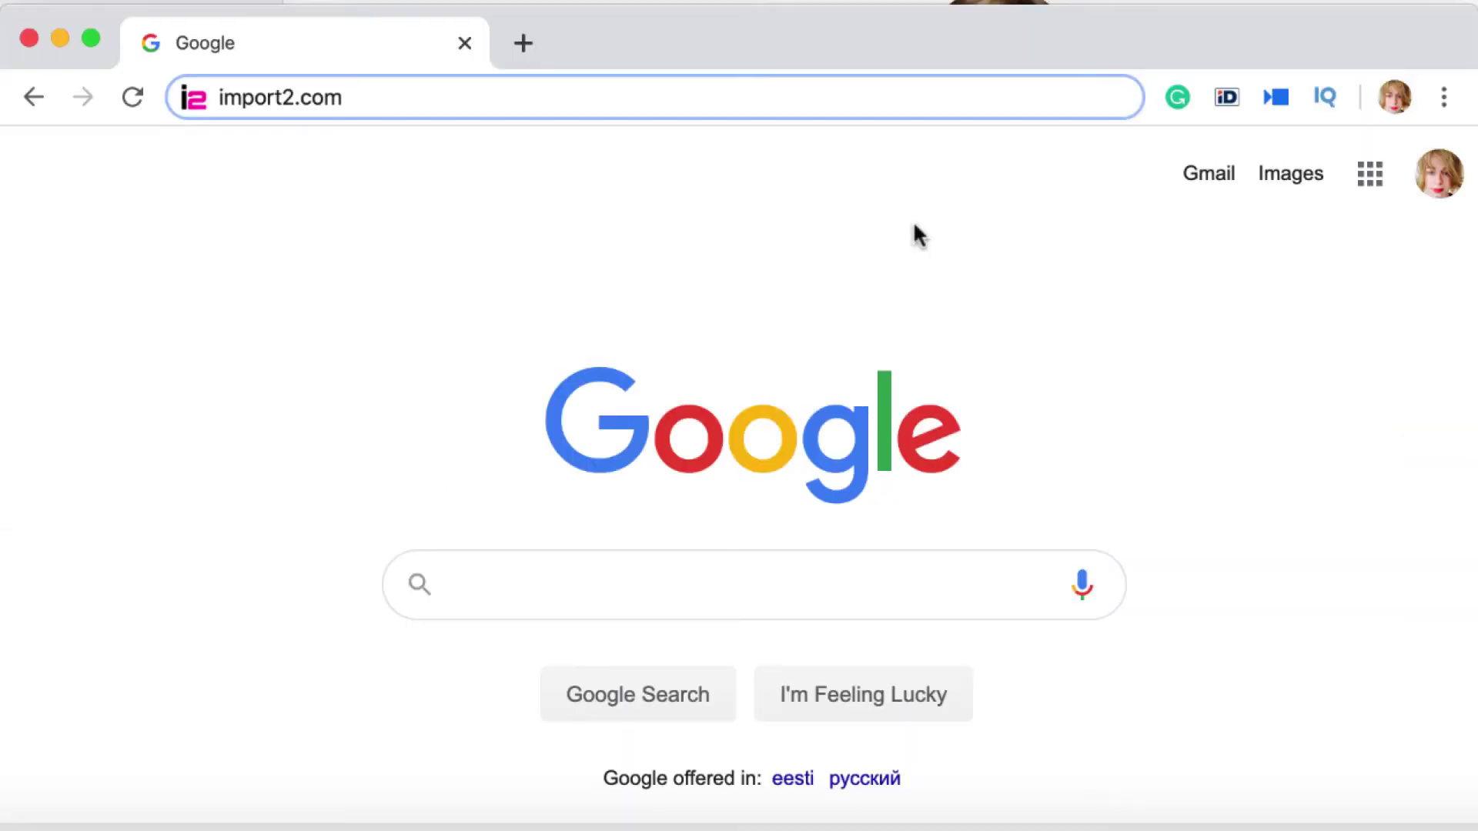
left_click(654, 91)
key("Return")
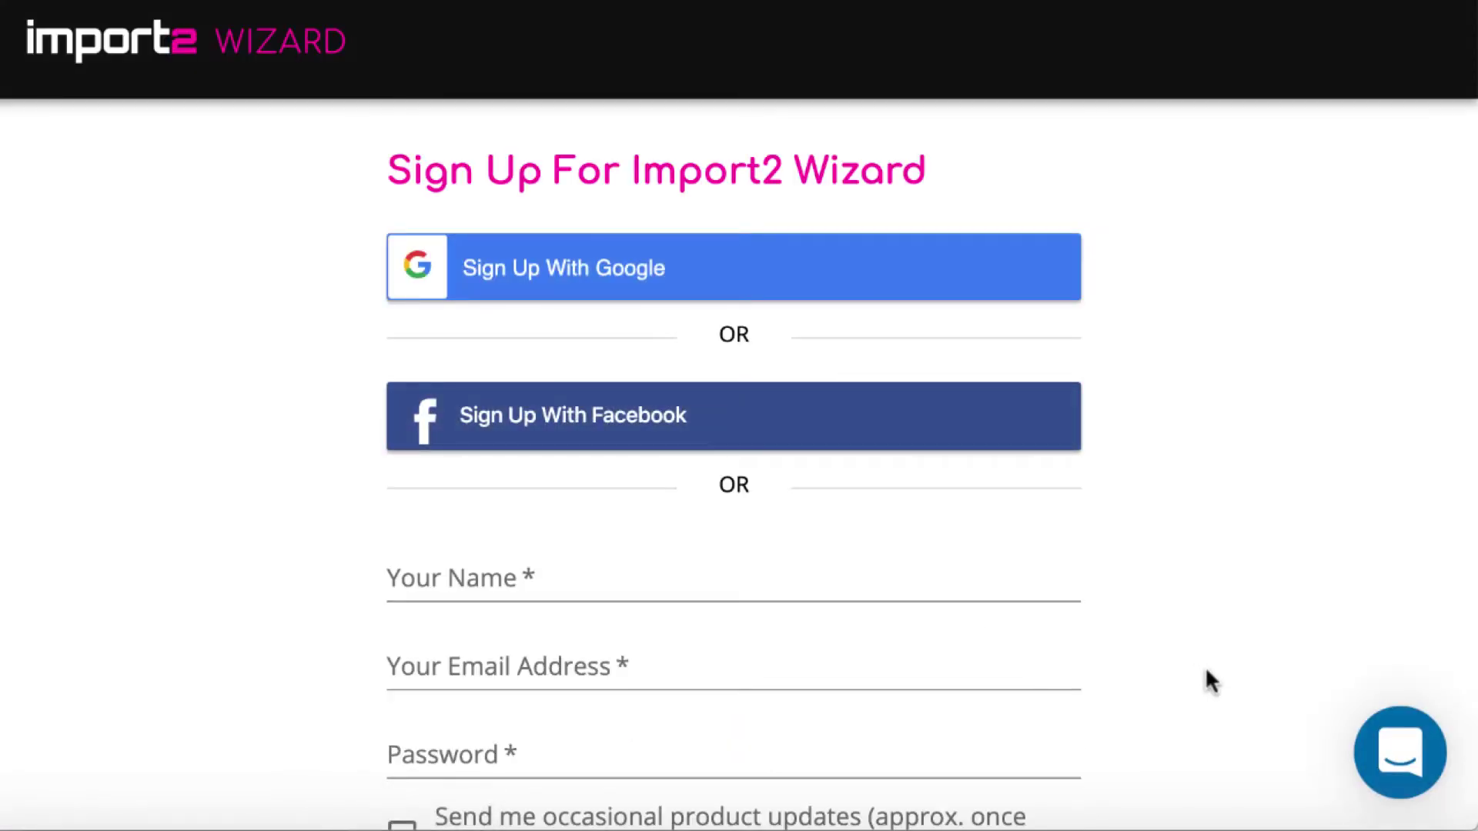
Sign up with the user's name, e-mail address and a password, opting in to product updates
scroll(1315, 676, "down", 3)
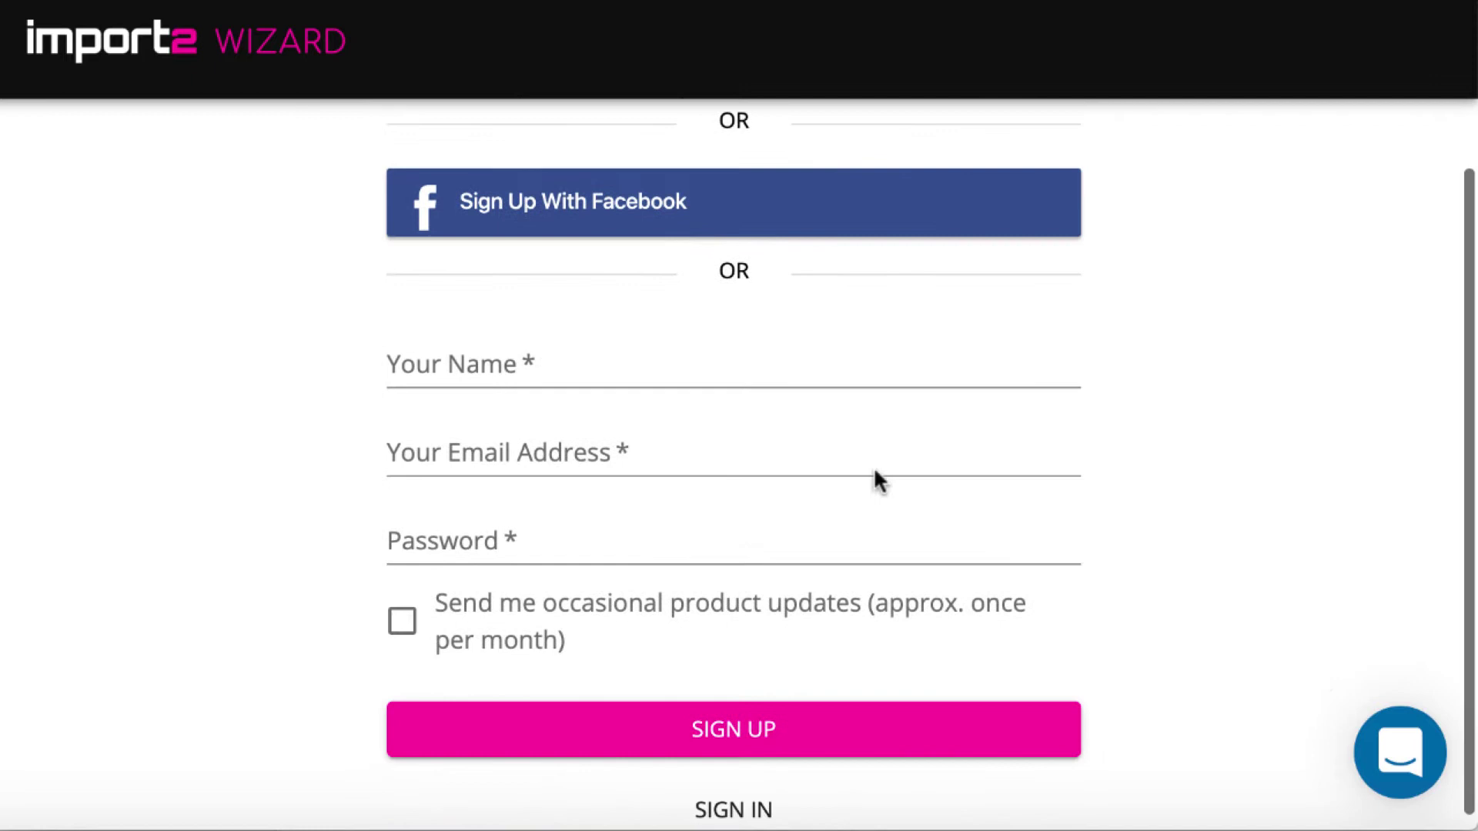
left_click(716, 365)
type("JANA")
left_click(673, 461)
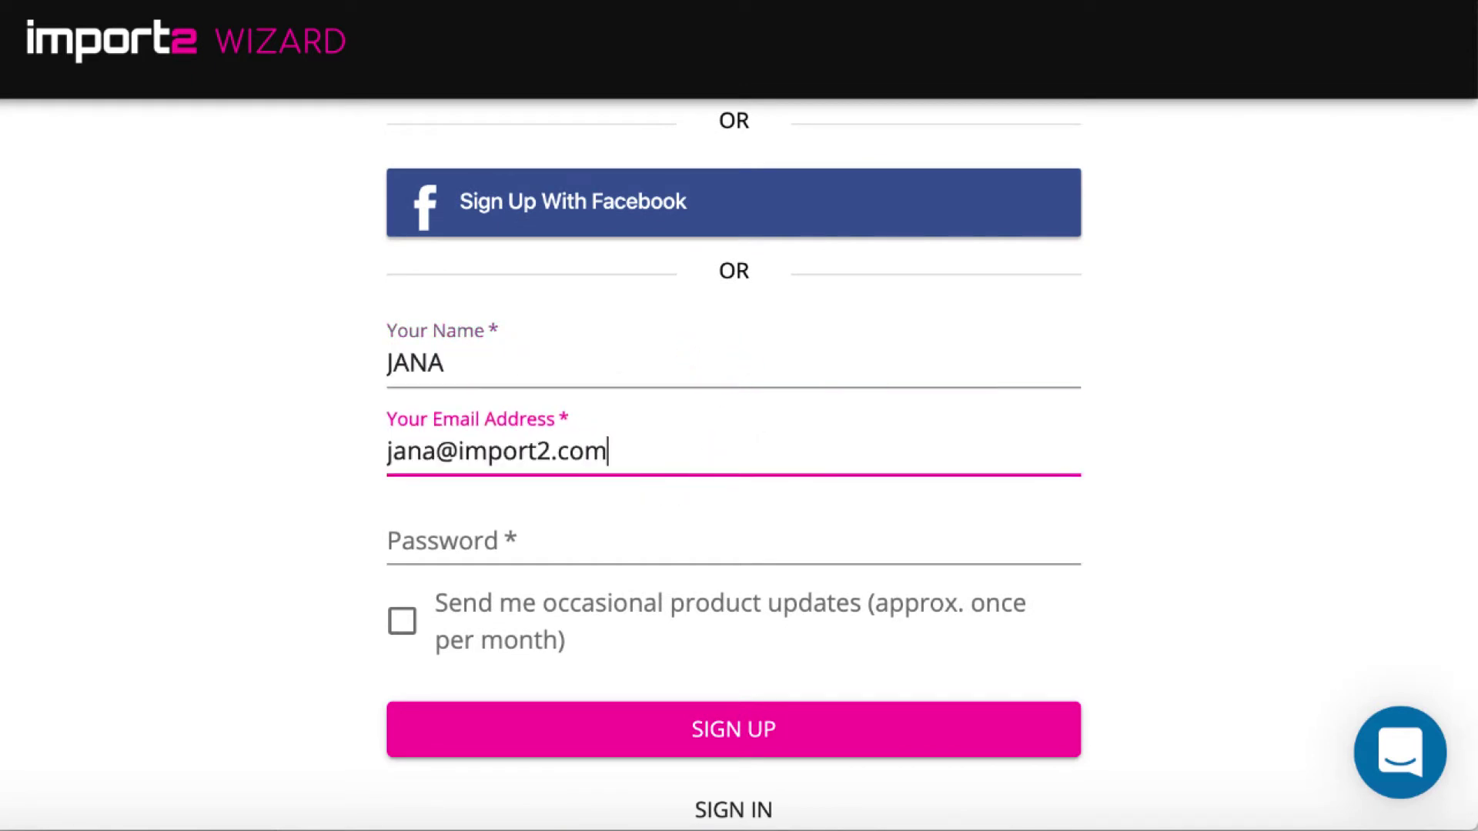
left_click(627, 535)
type("******")
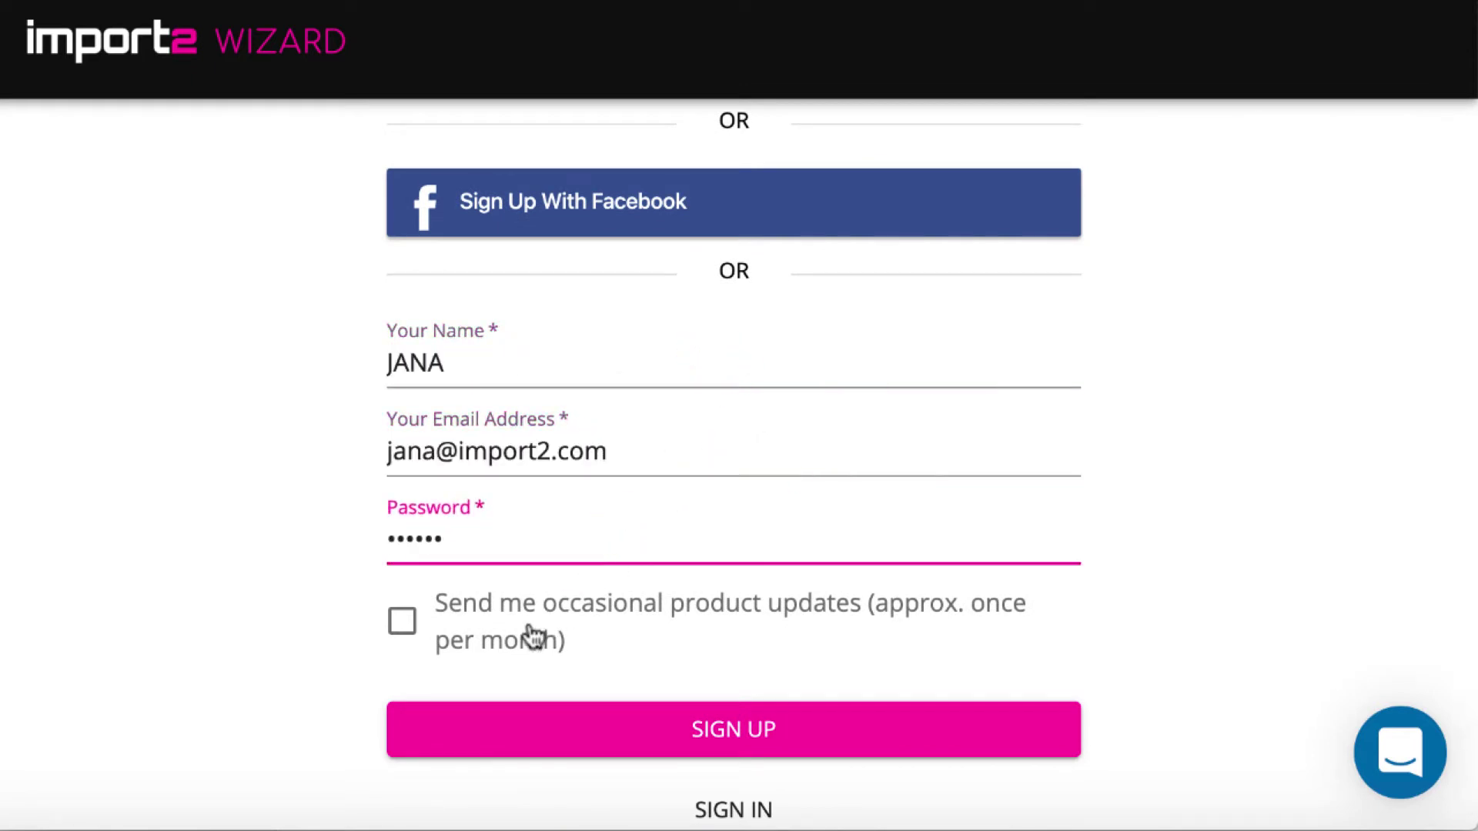
left_click(404, 621)
left_click(686, 732)
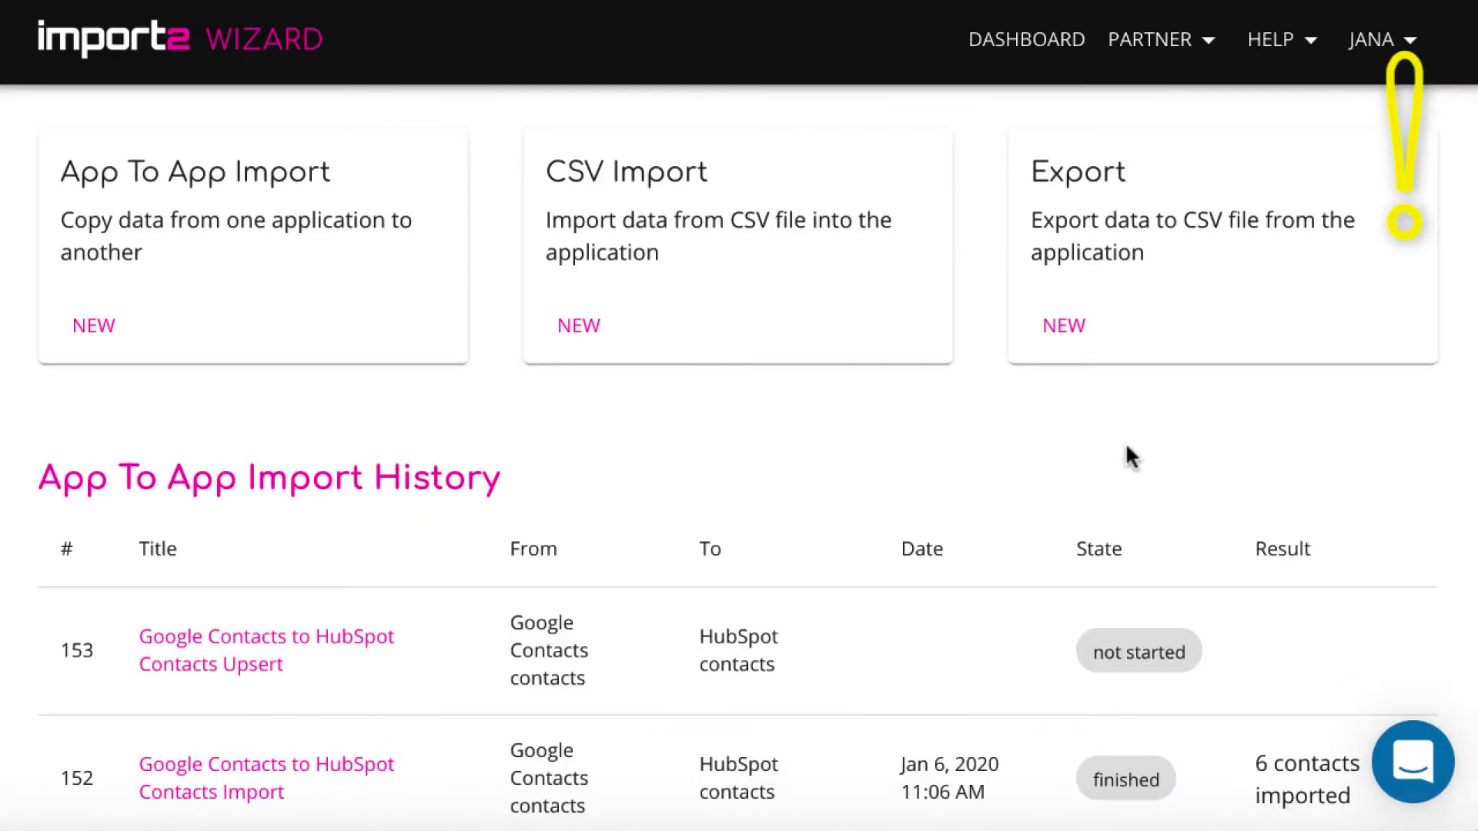
Start a new CSV export, choose Add New Connection as the source, and pick Zoho CRM
left_click(1065, 334)
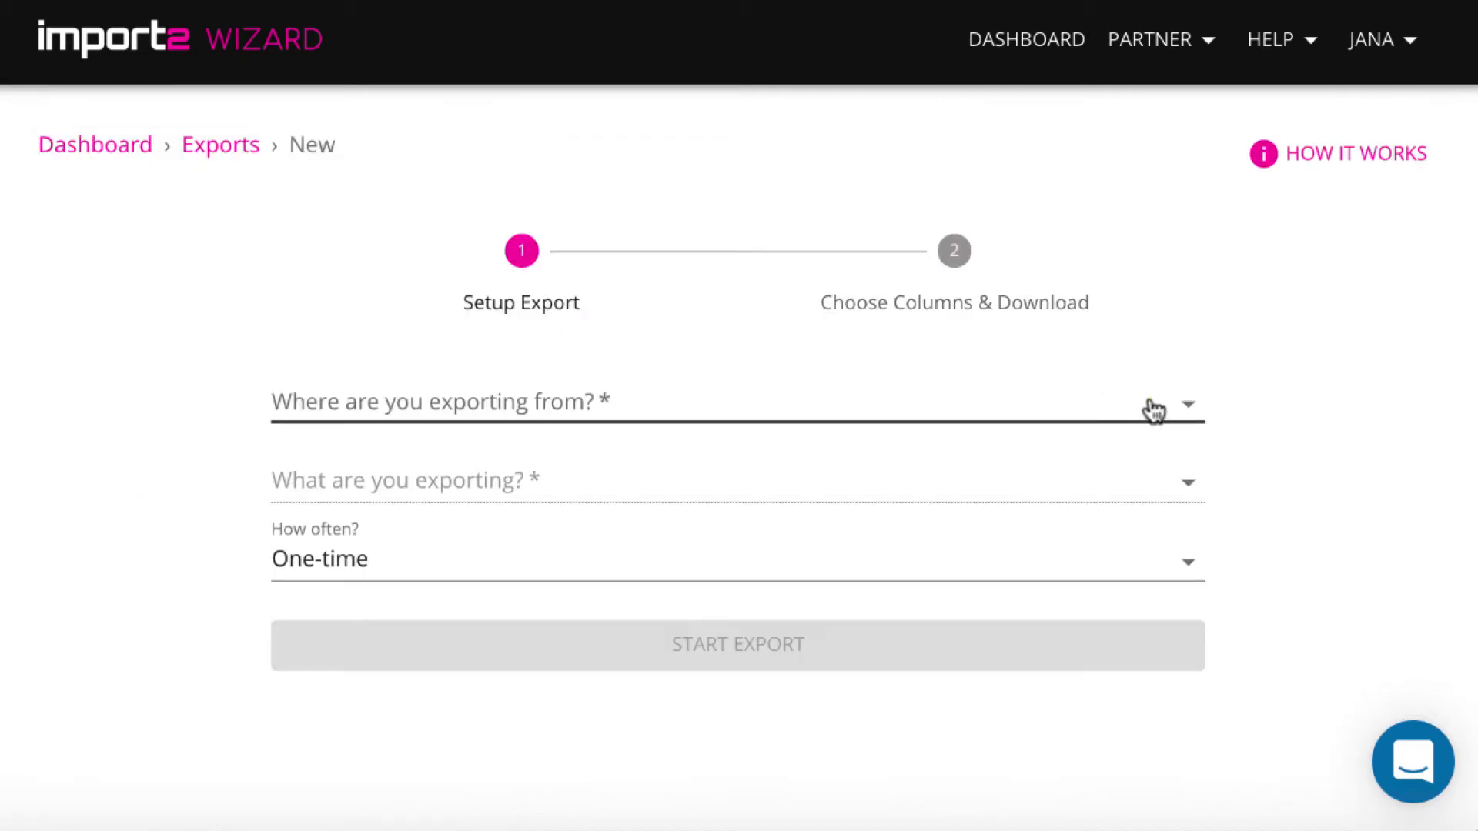
left_click(1152, 406)
scroll(1153, 412, "down", 15)
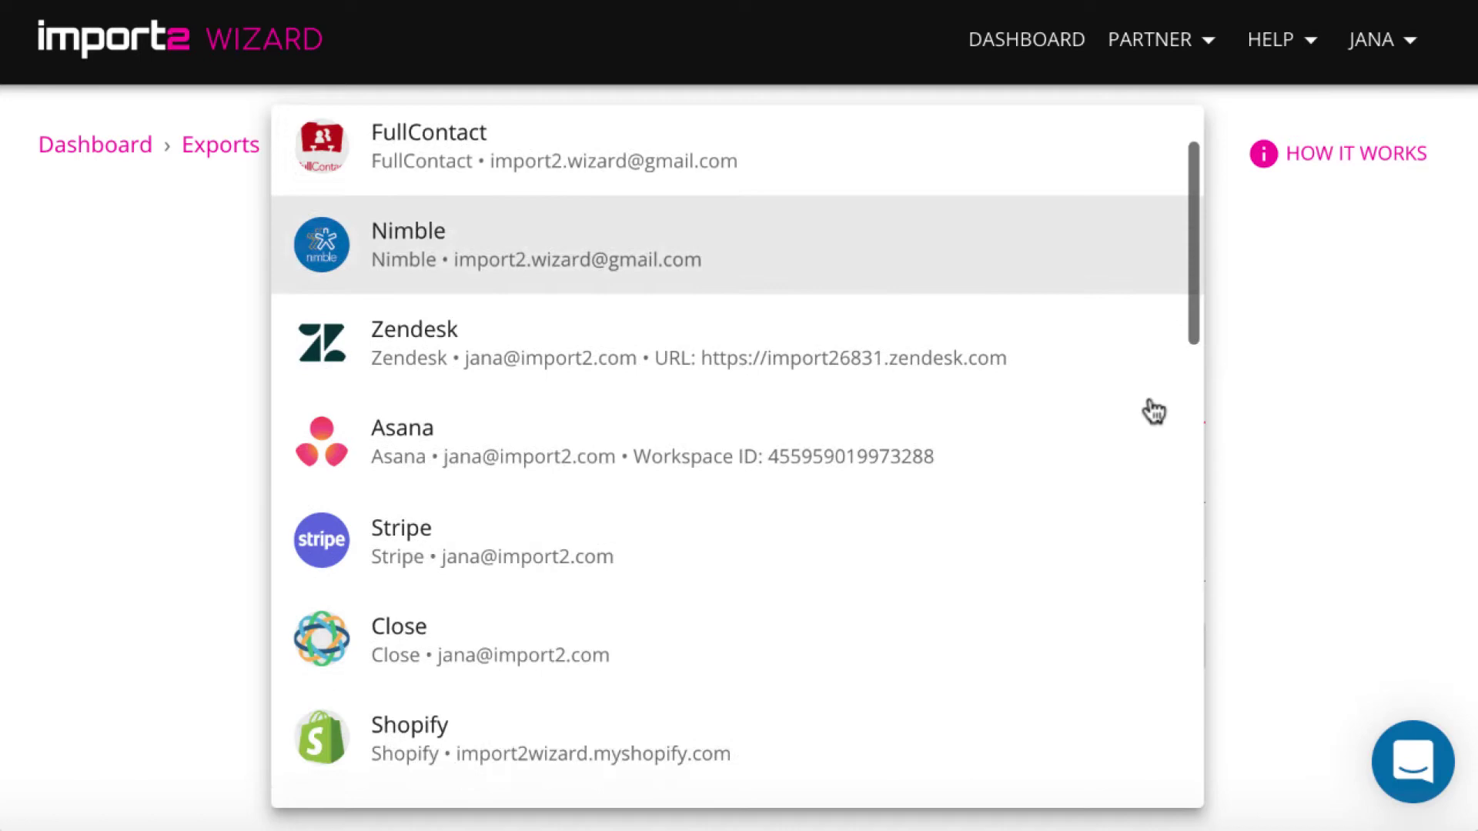
scroll(1153, 412, "down", 5)
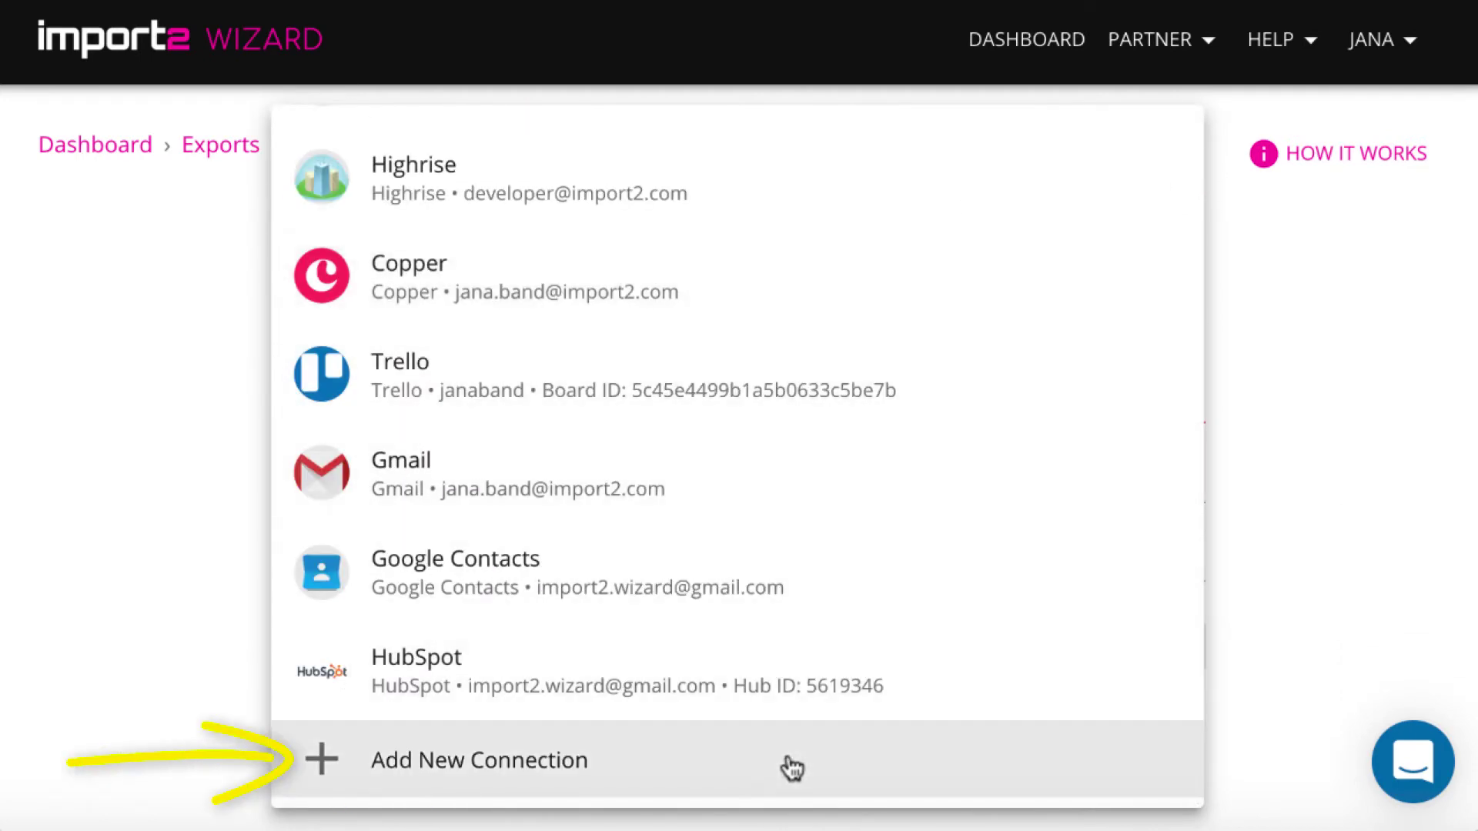
left_click(792, 762)
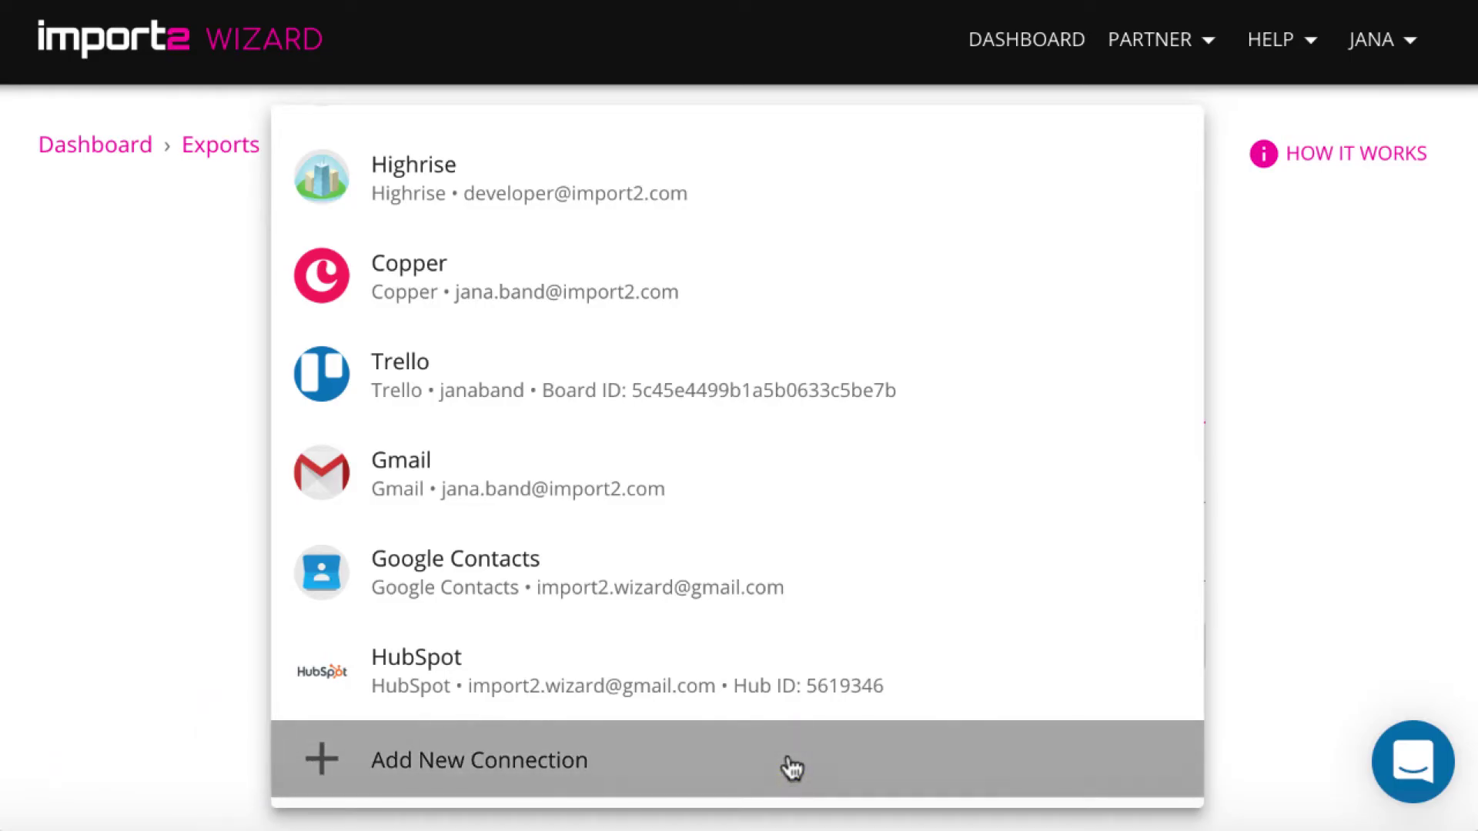
scroll(791, 766, "down", 8)
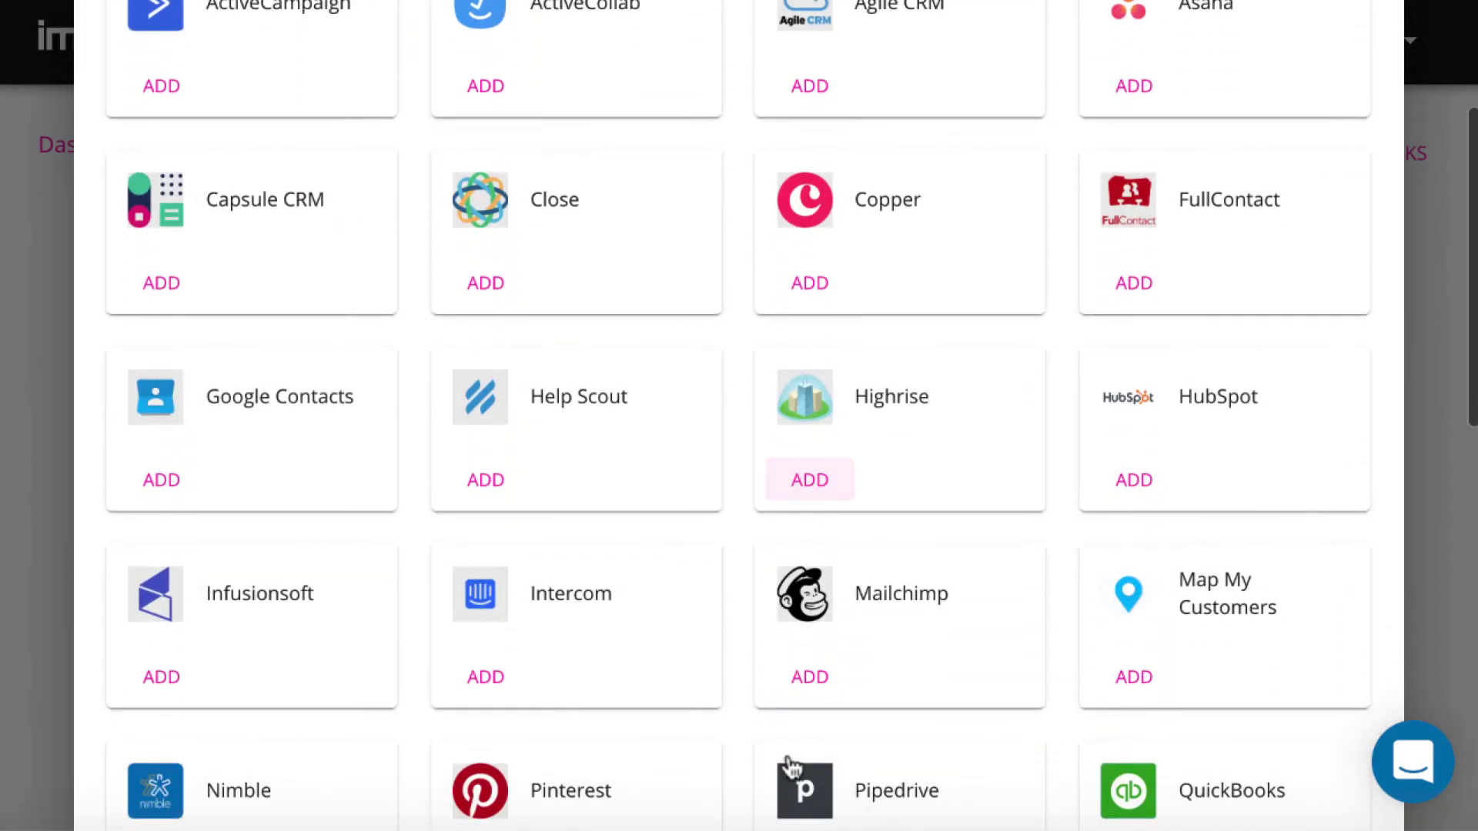
scroll(791, 766, "down", 8)
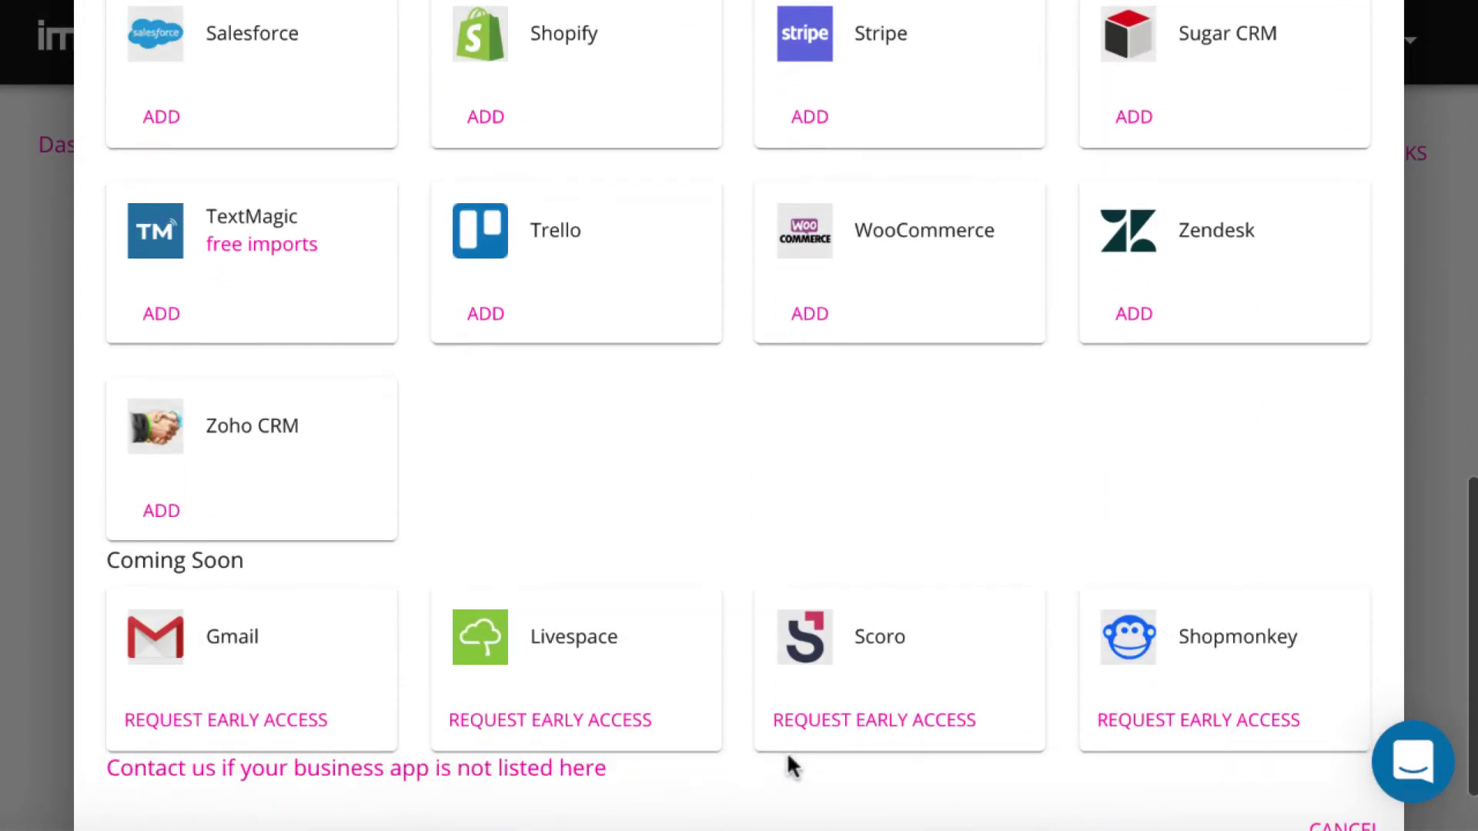
left_click(156, 521)
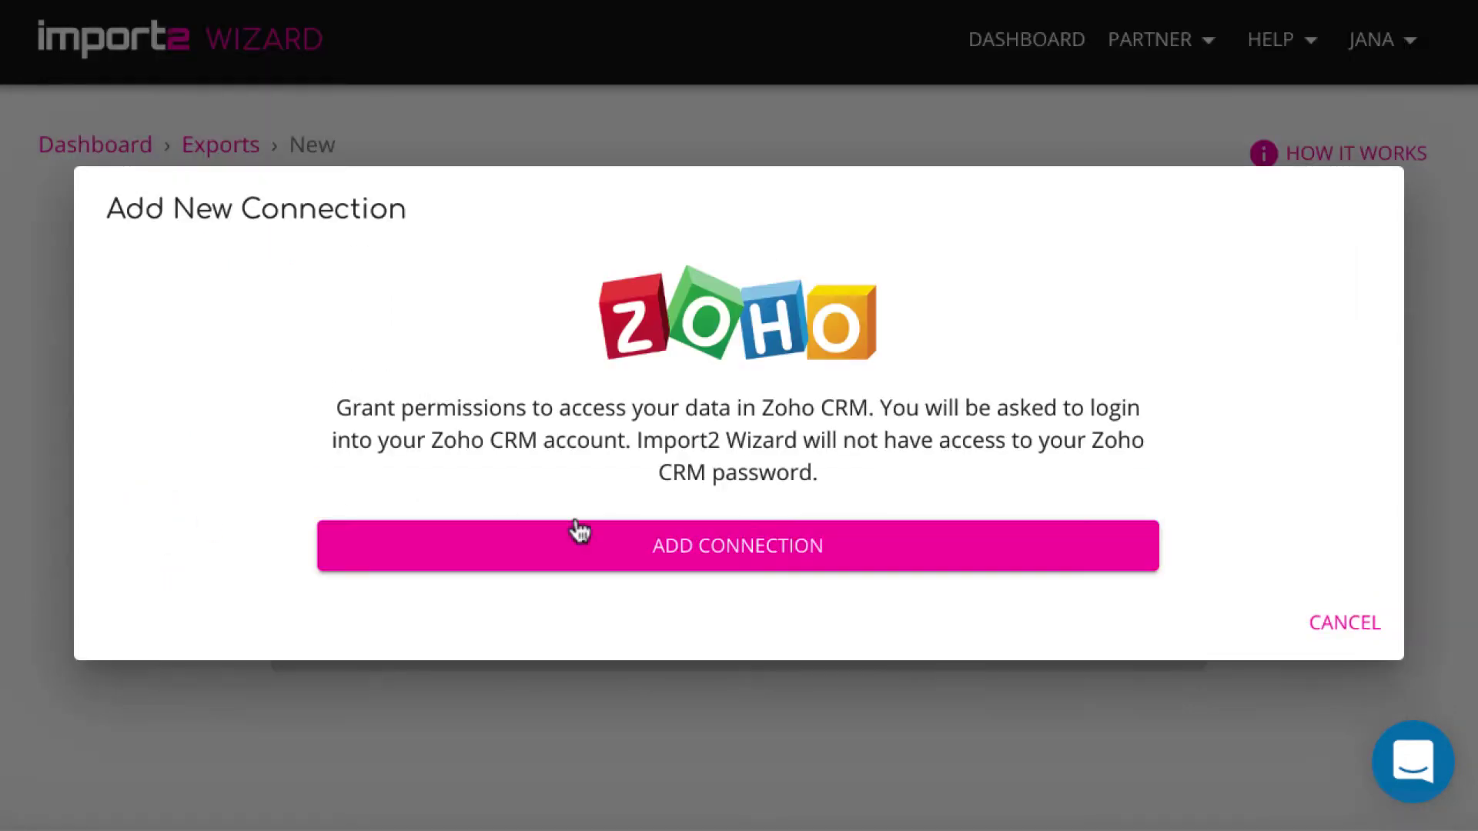
Continue with the prefilled Zoho account and accept Import2 Wizard's data access request
left_click(721, 569)
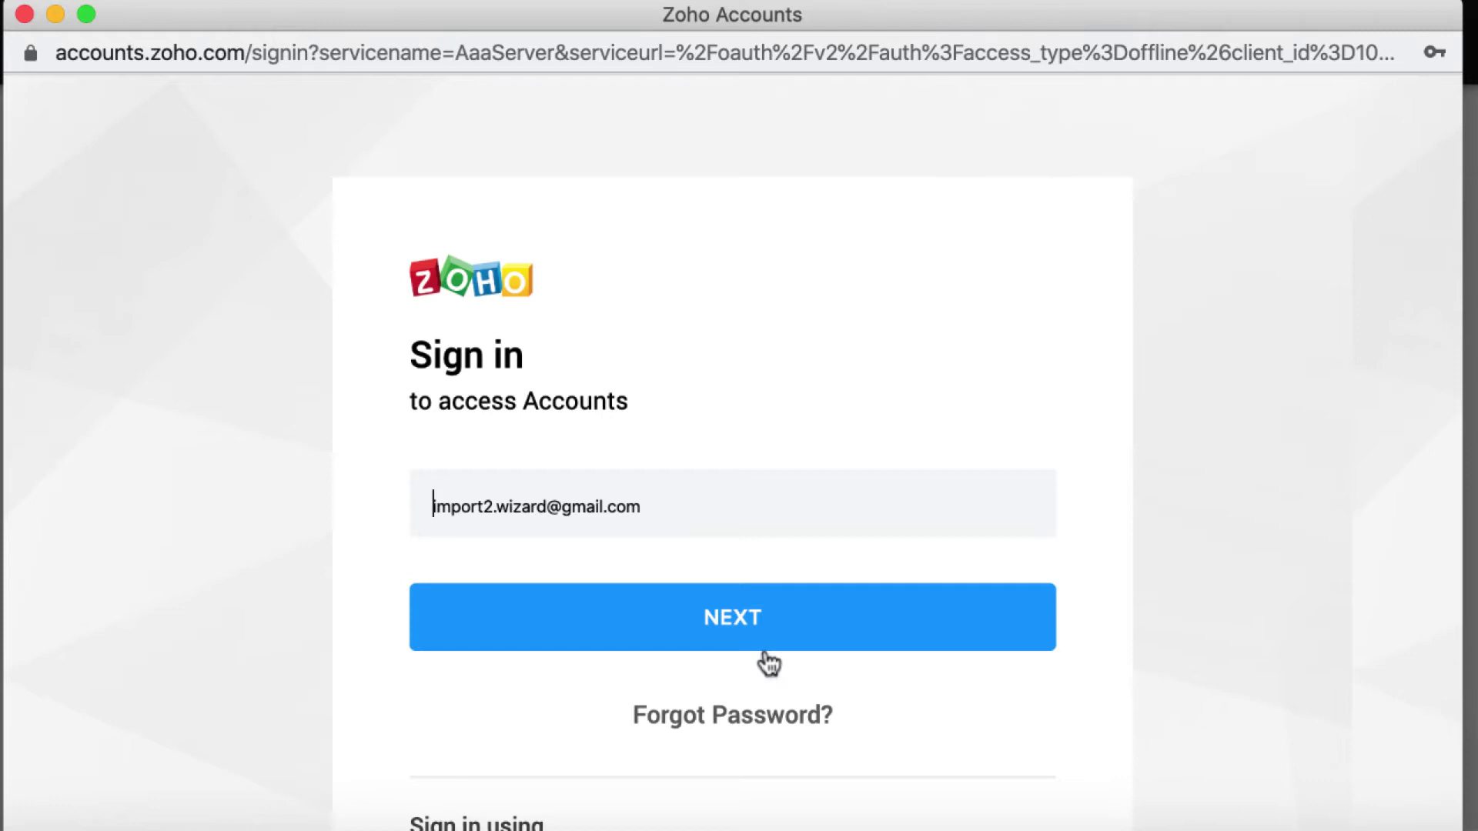
left_click(769, 620)
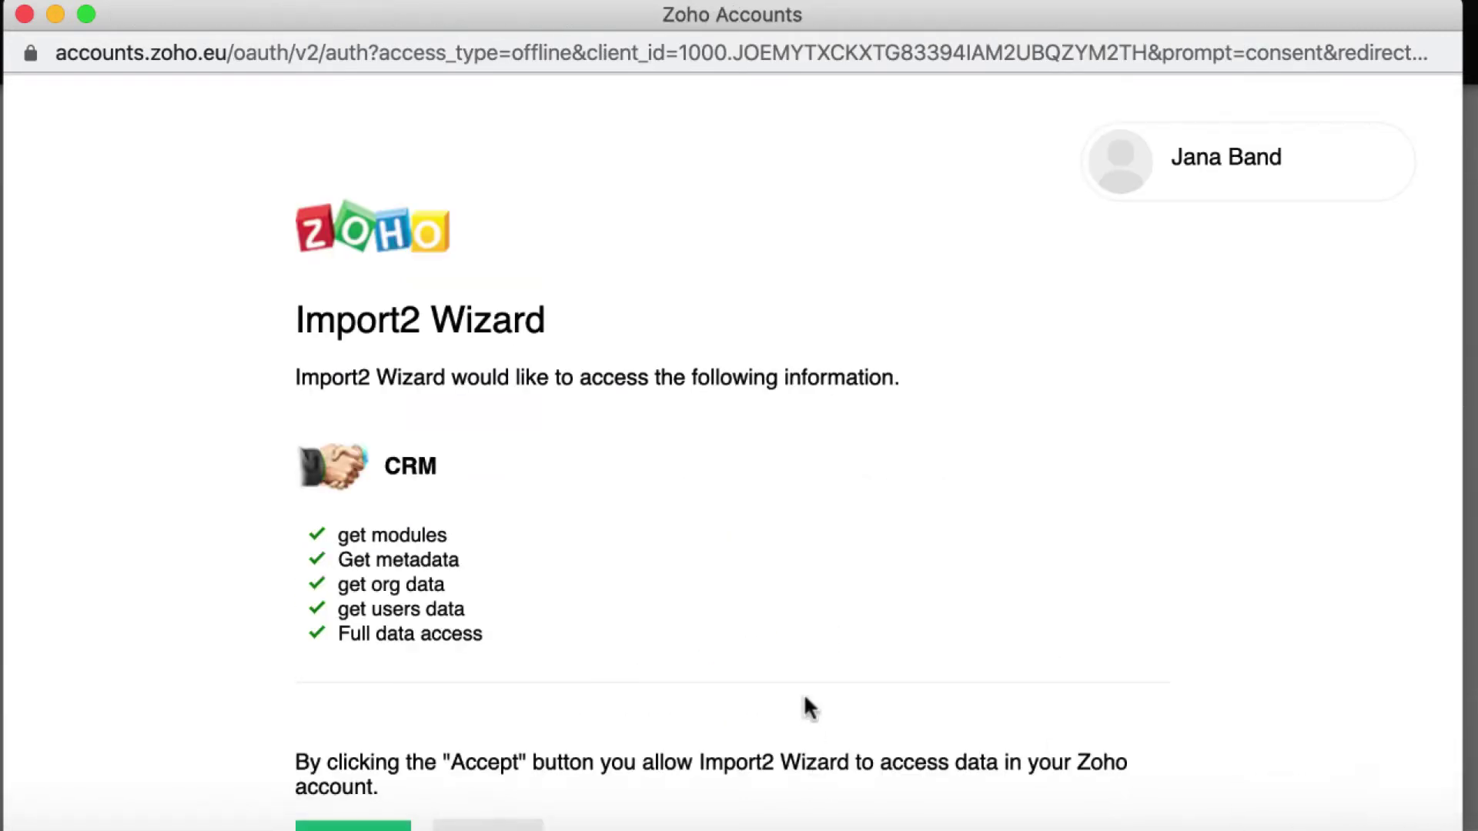
scroll(806, 706, "down", 3)
left_click(443, 700)
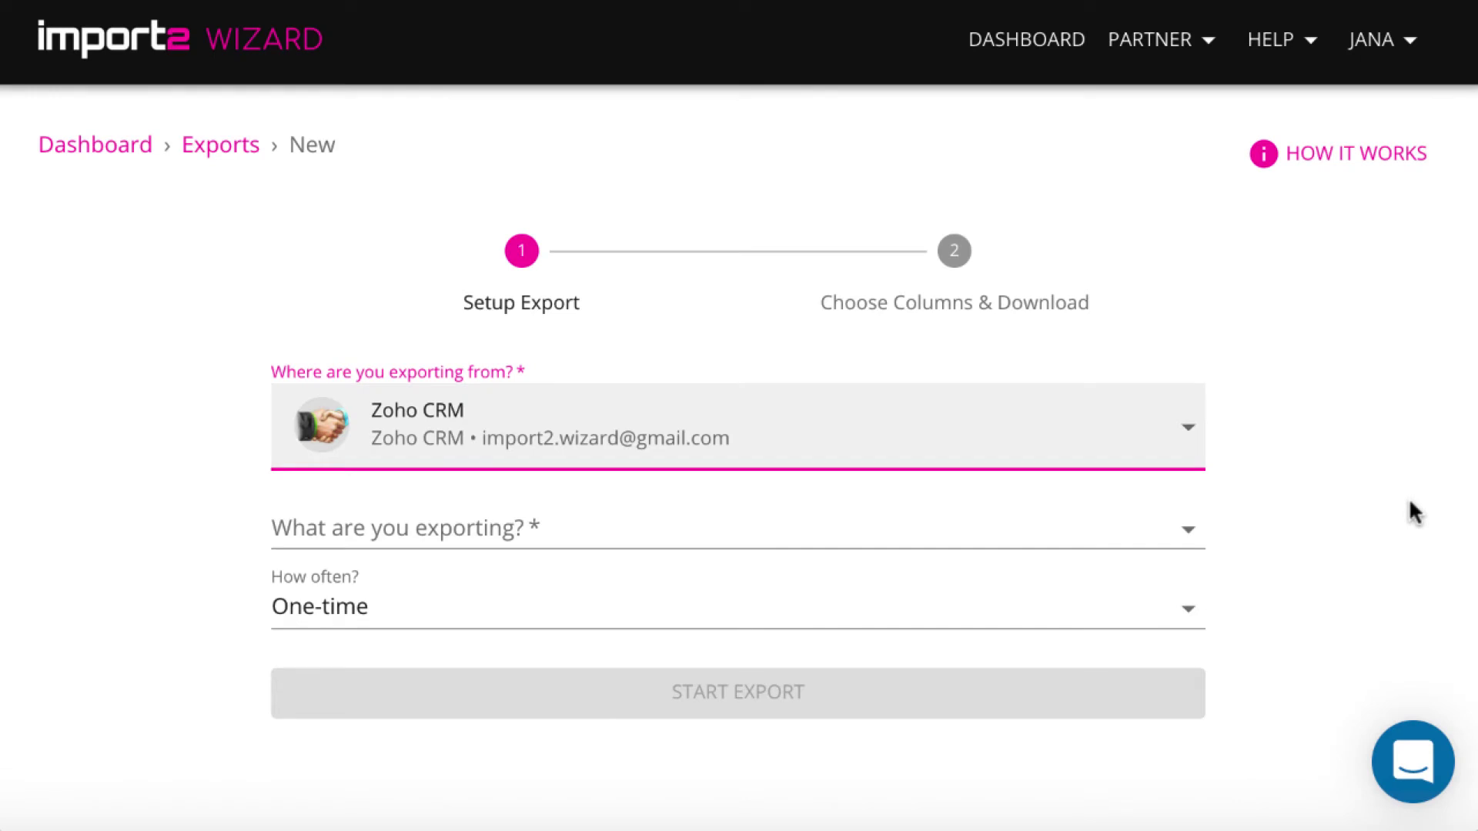
Choose Leads as the record type and start the one-time export
left_click(1189, 530)
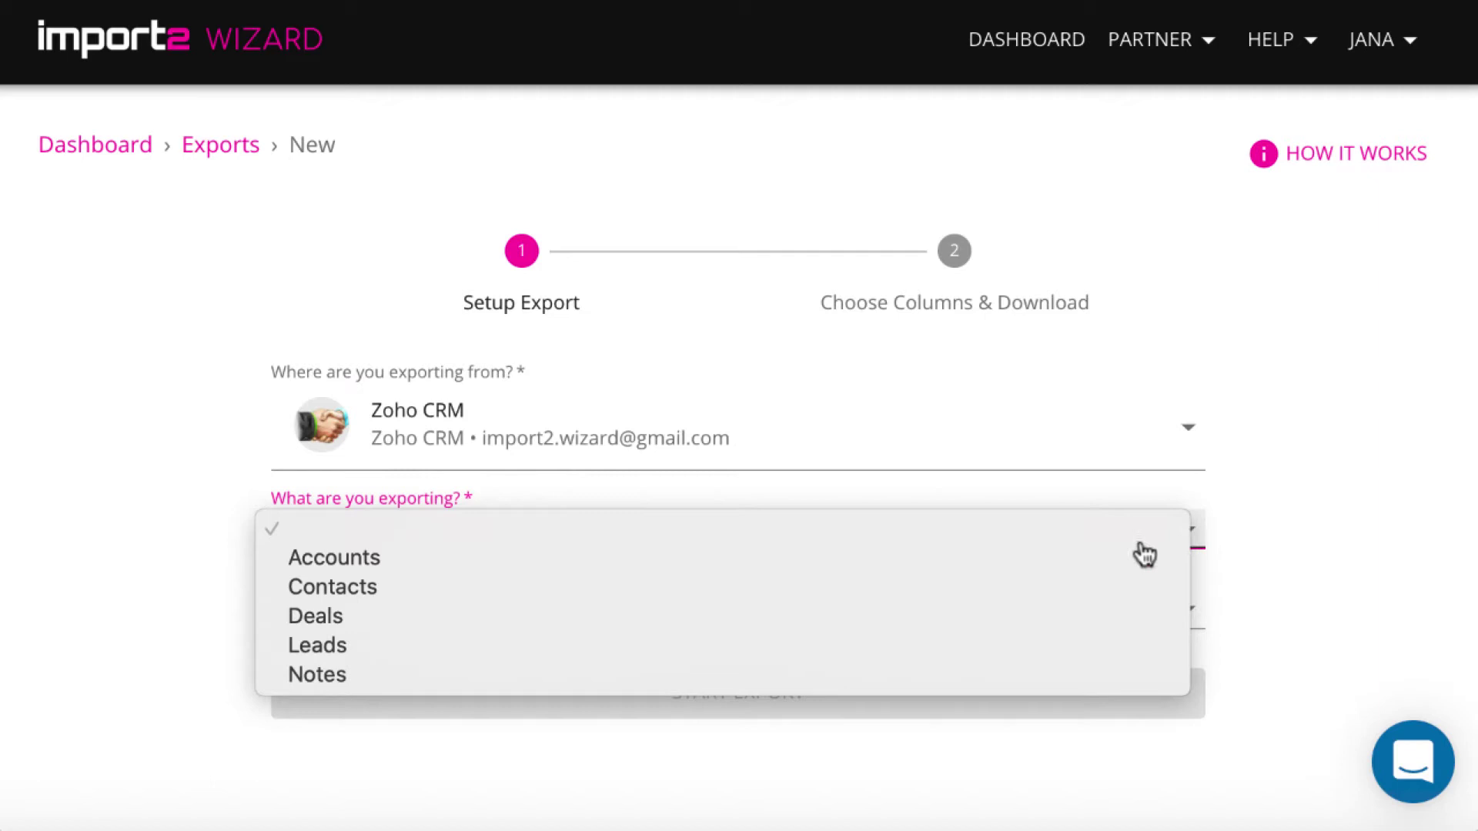
left_click(565, 658)
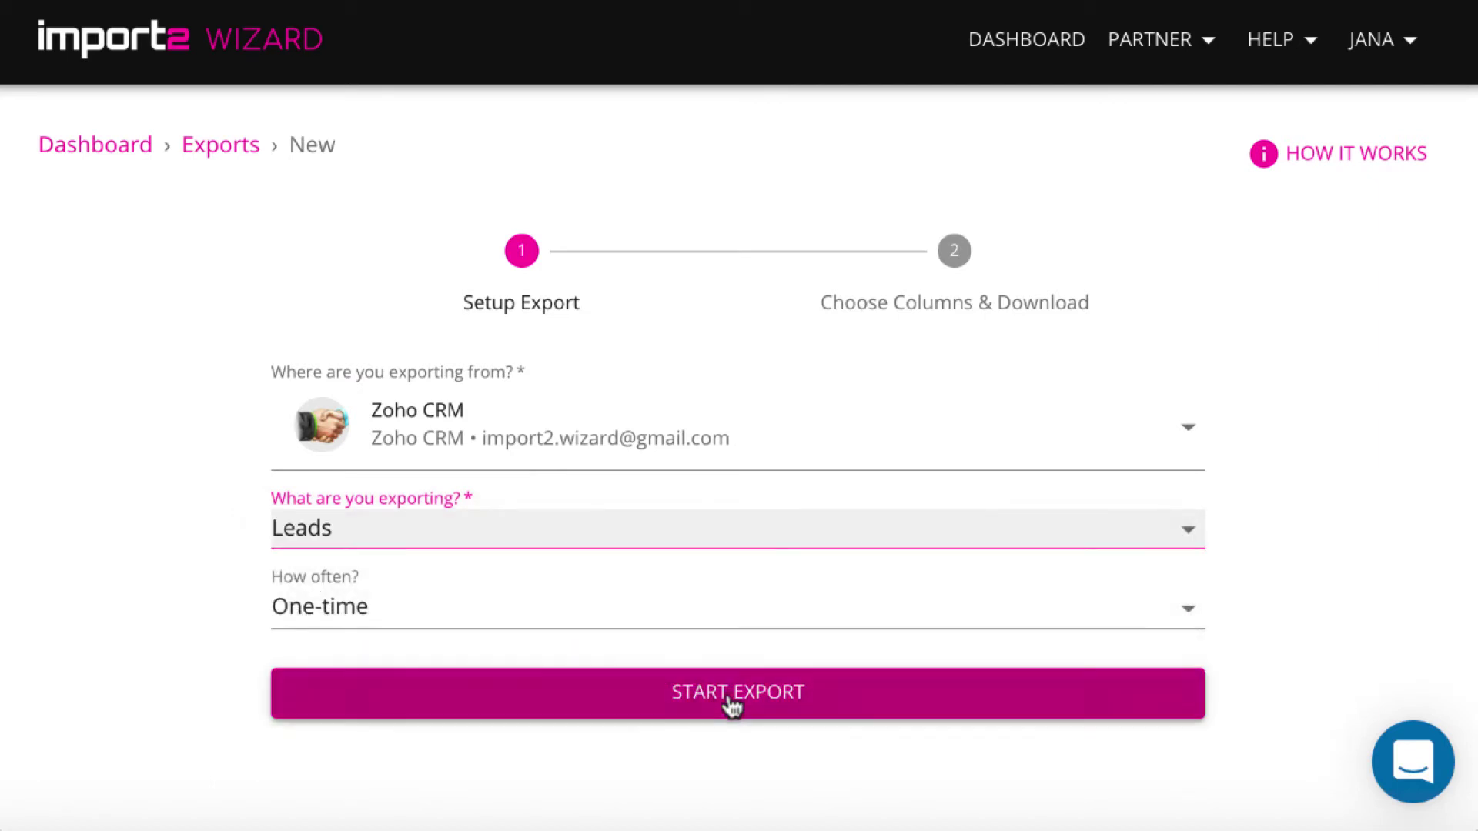
left_click(756, 712)
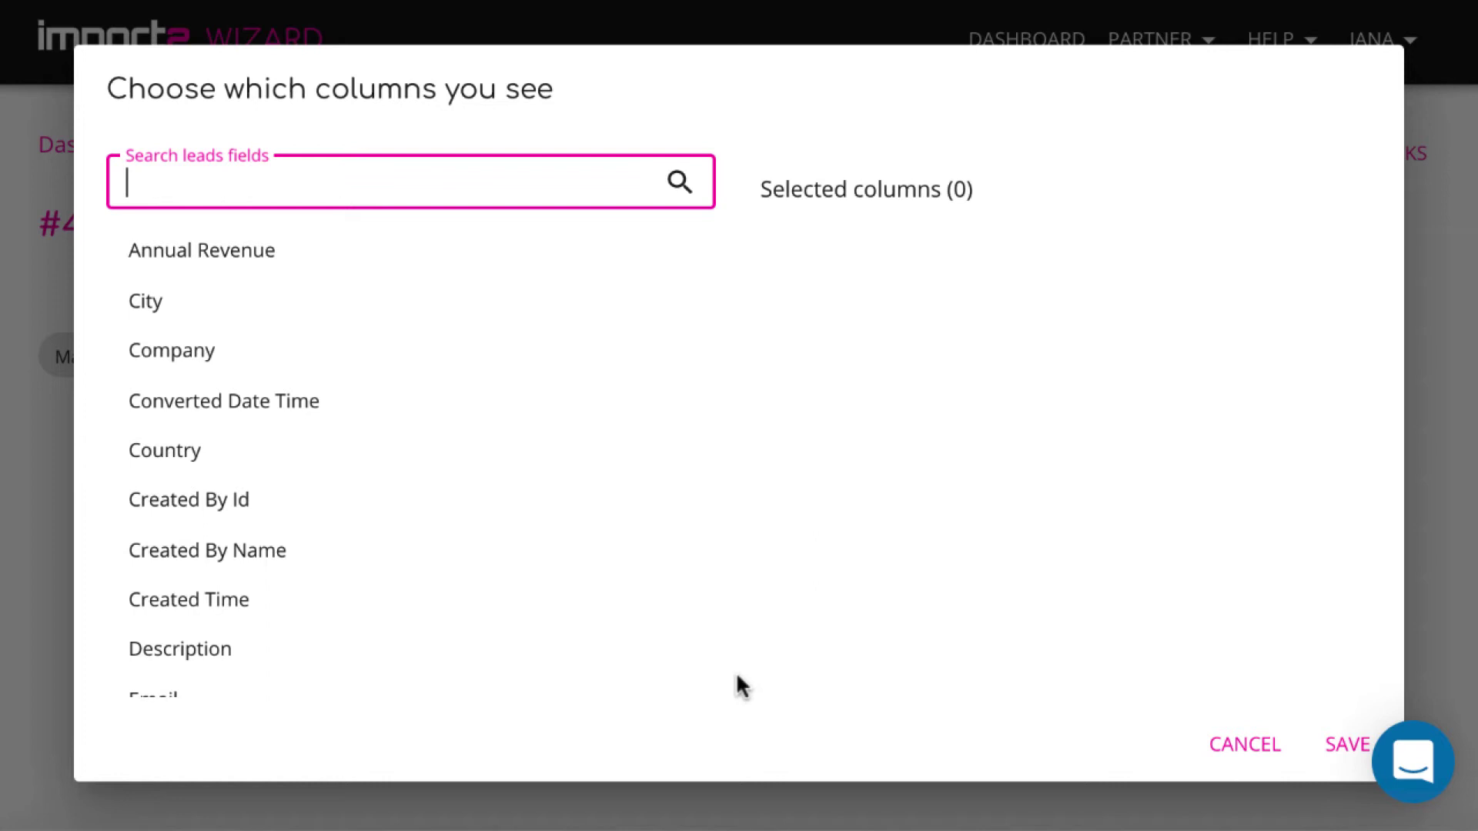
Search and add the First Name, Last Name, Email, Company and Website columns
type("fi")
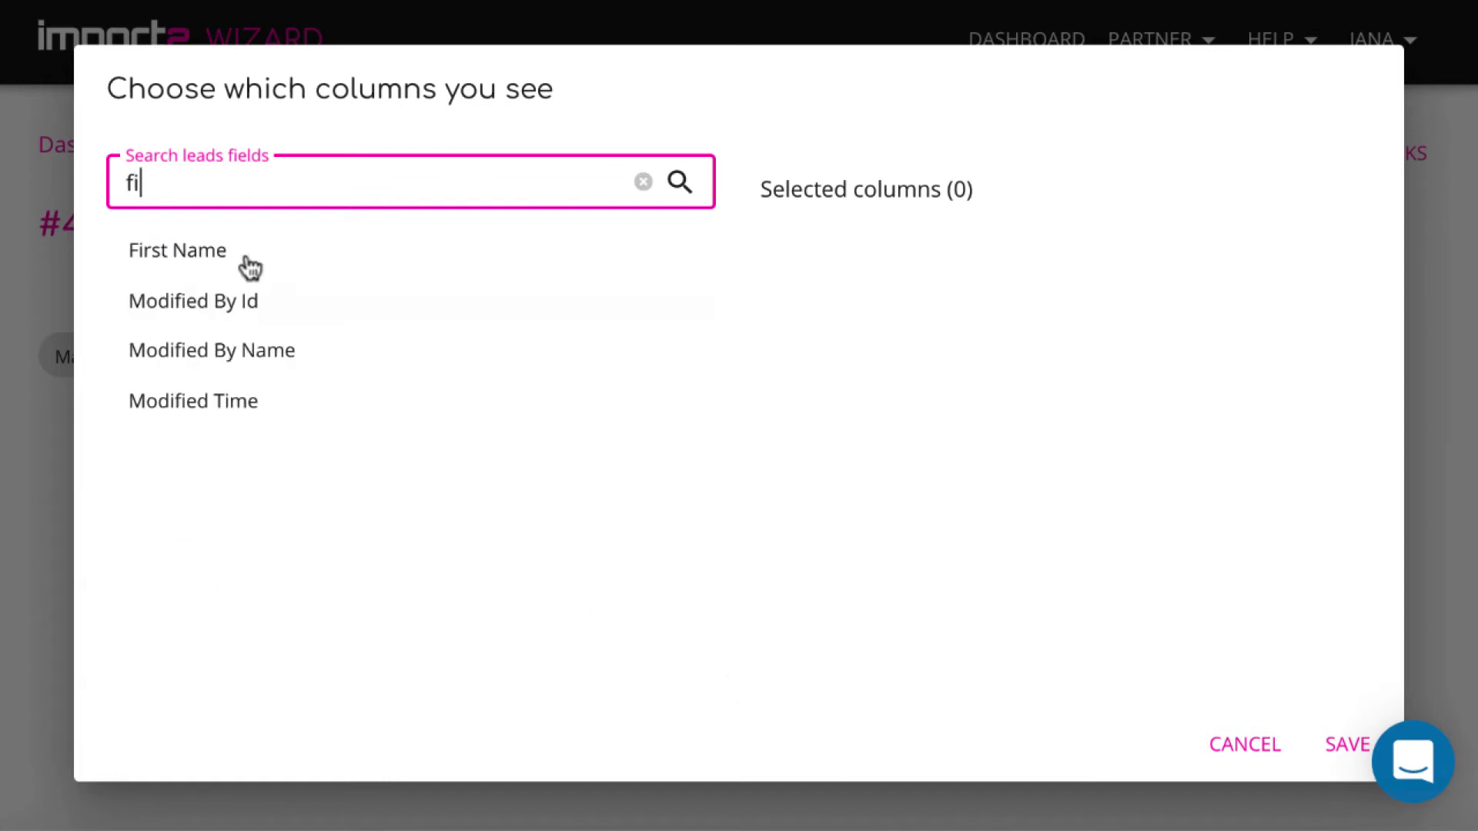
left_click(181, 253)
type("las")
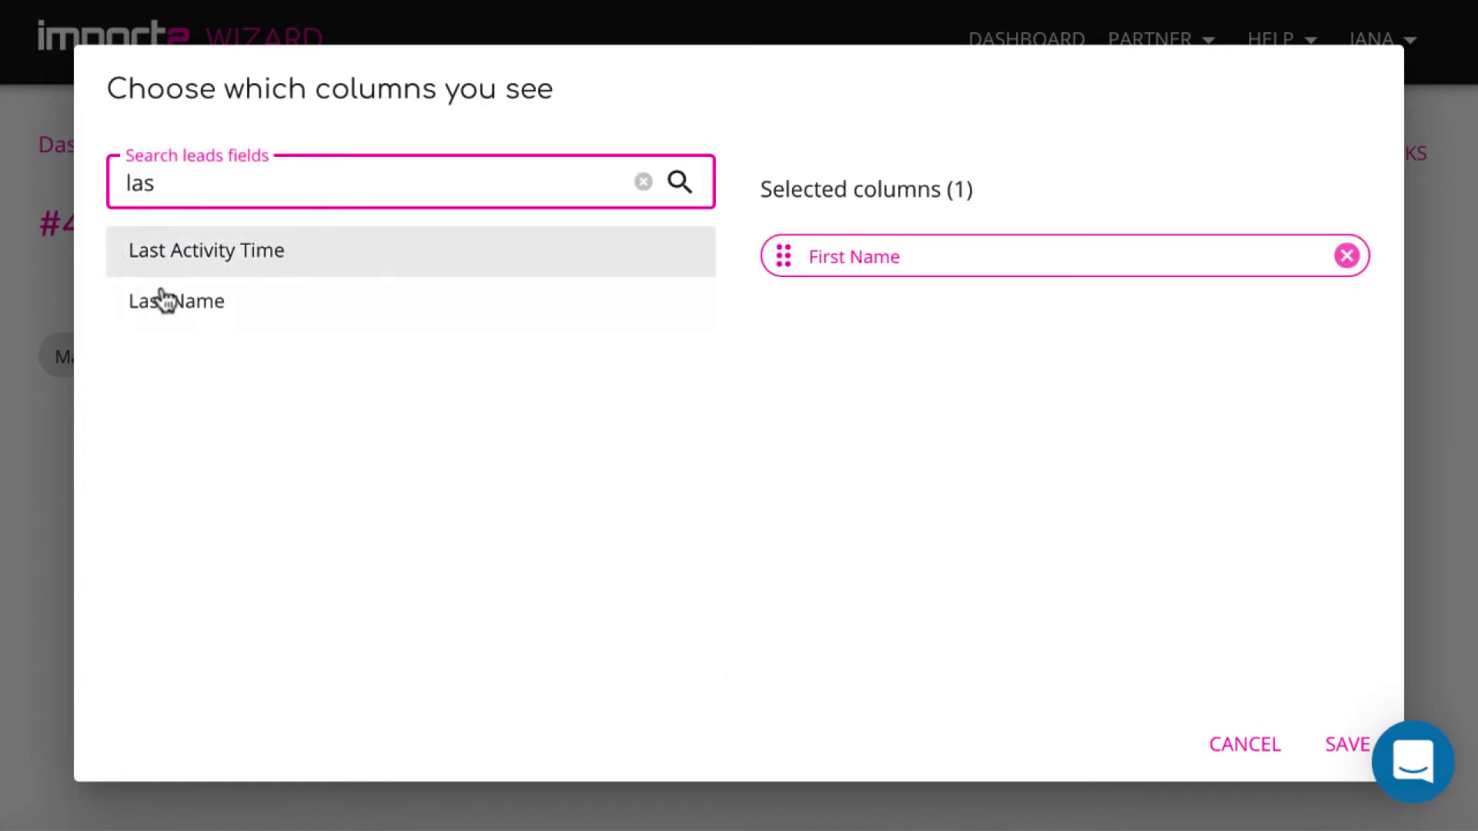
left_click(159, 299)
type("em")
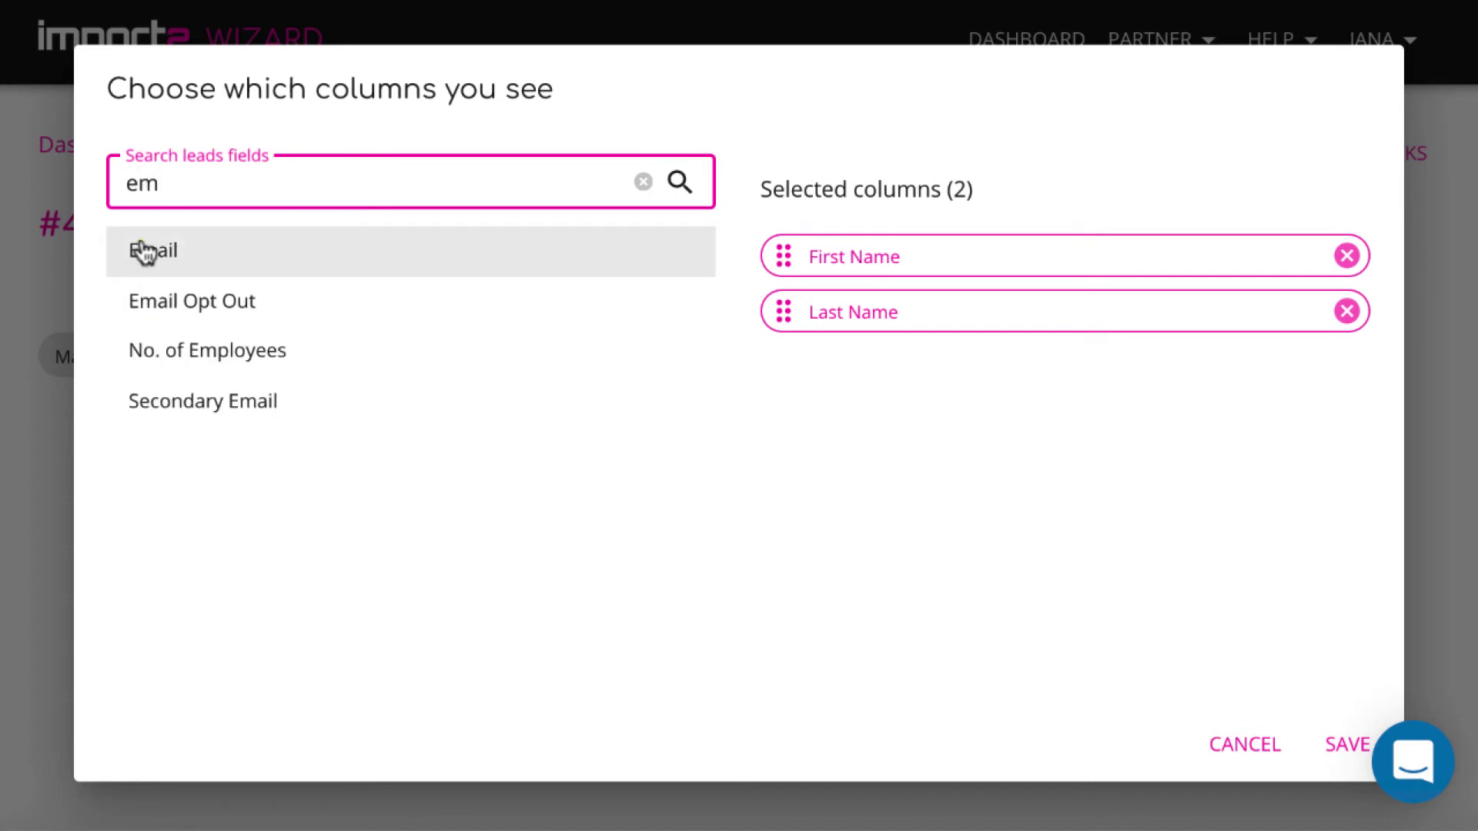
left_click(142, 247)
type("com")
left_click(205, 247)
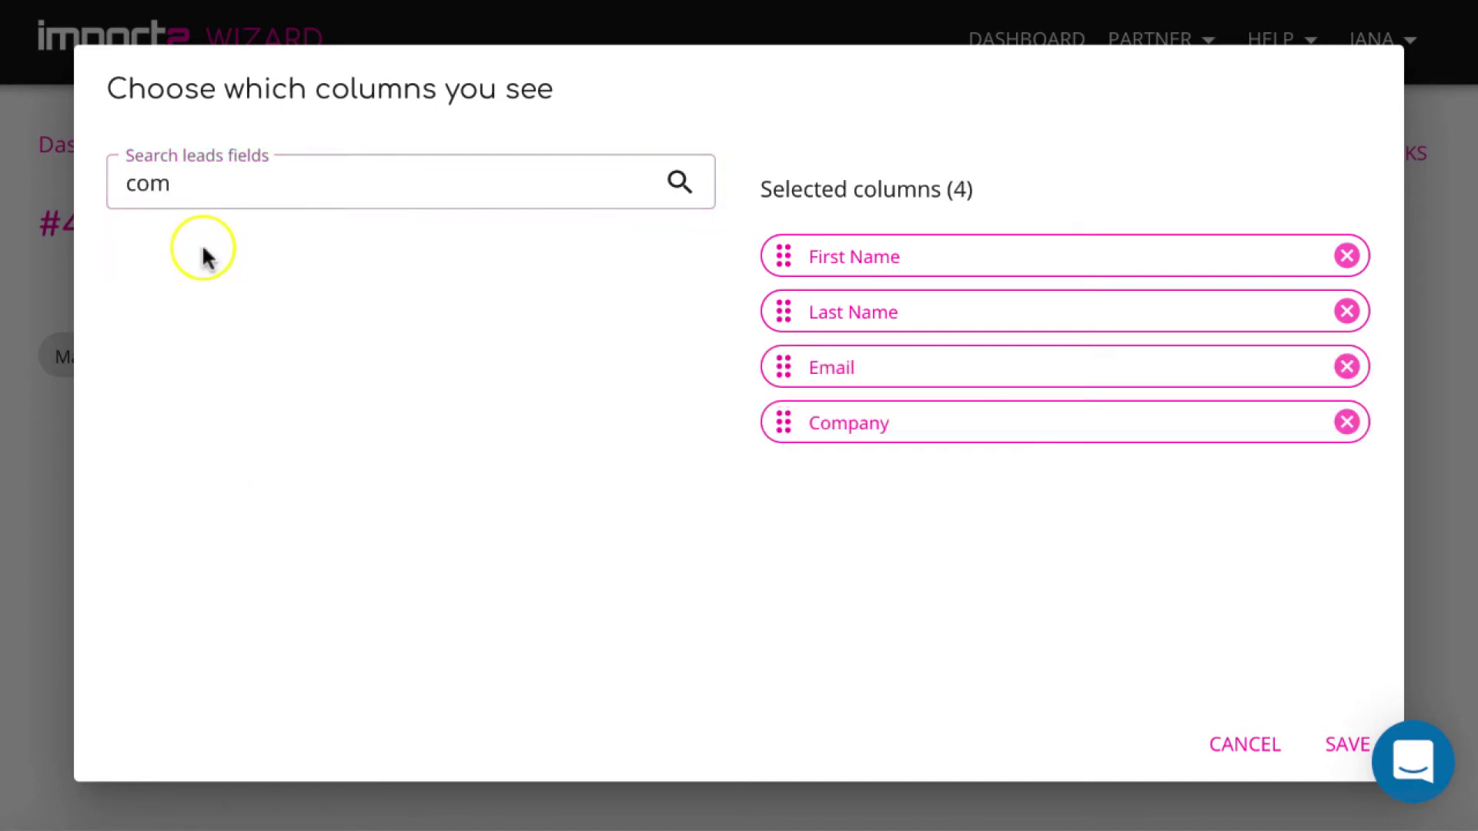
left_click(214, 154)
type("web")
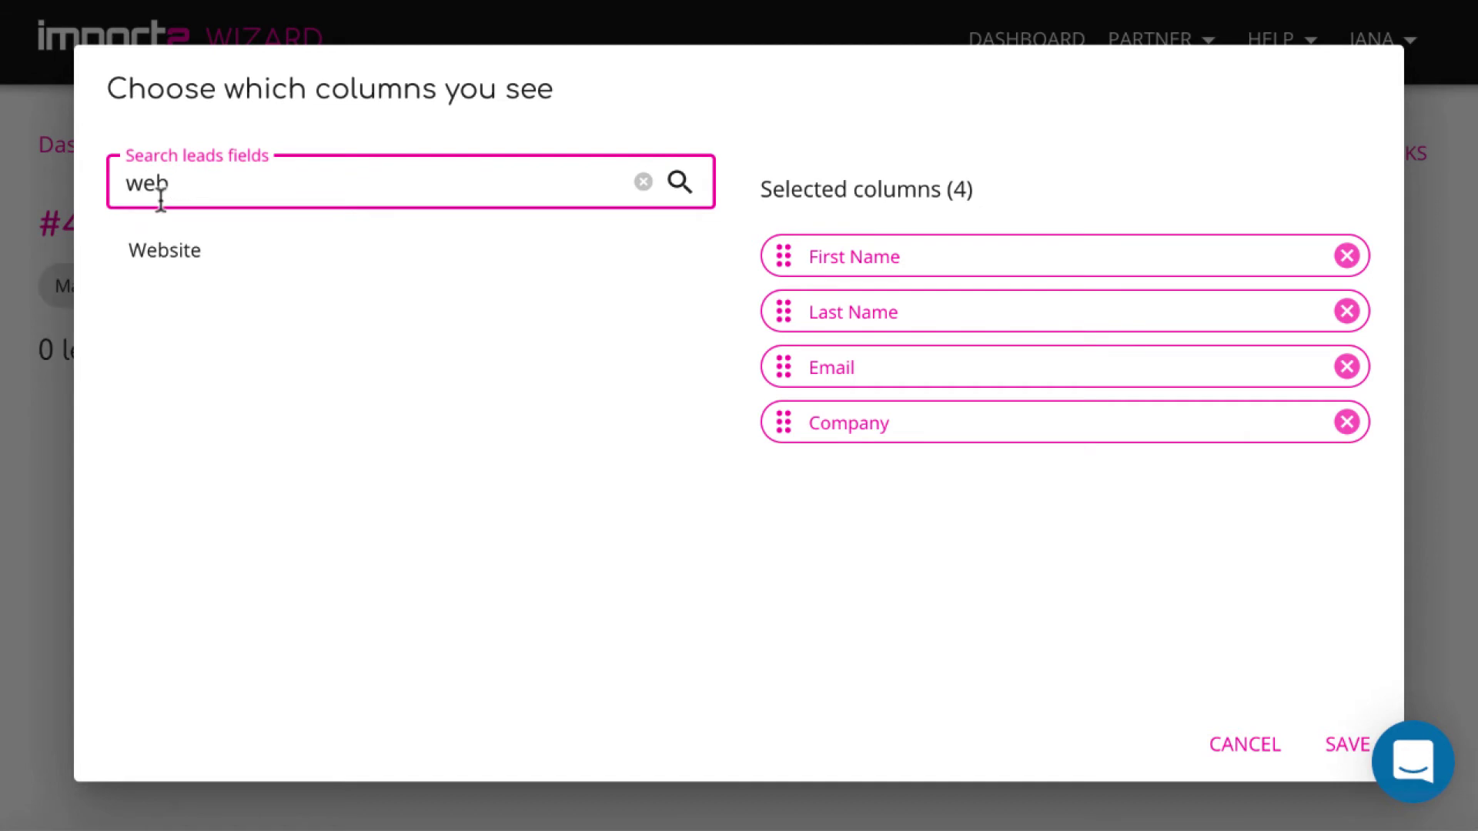
left_click(159, 247)
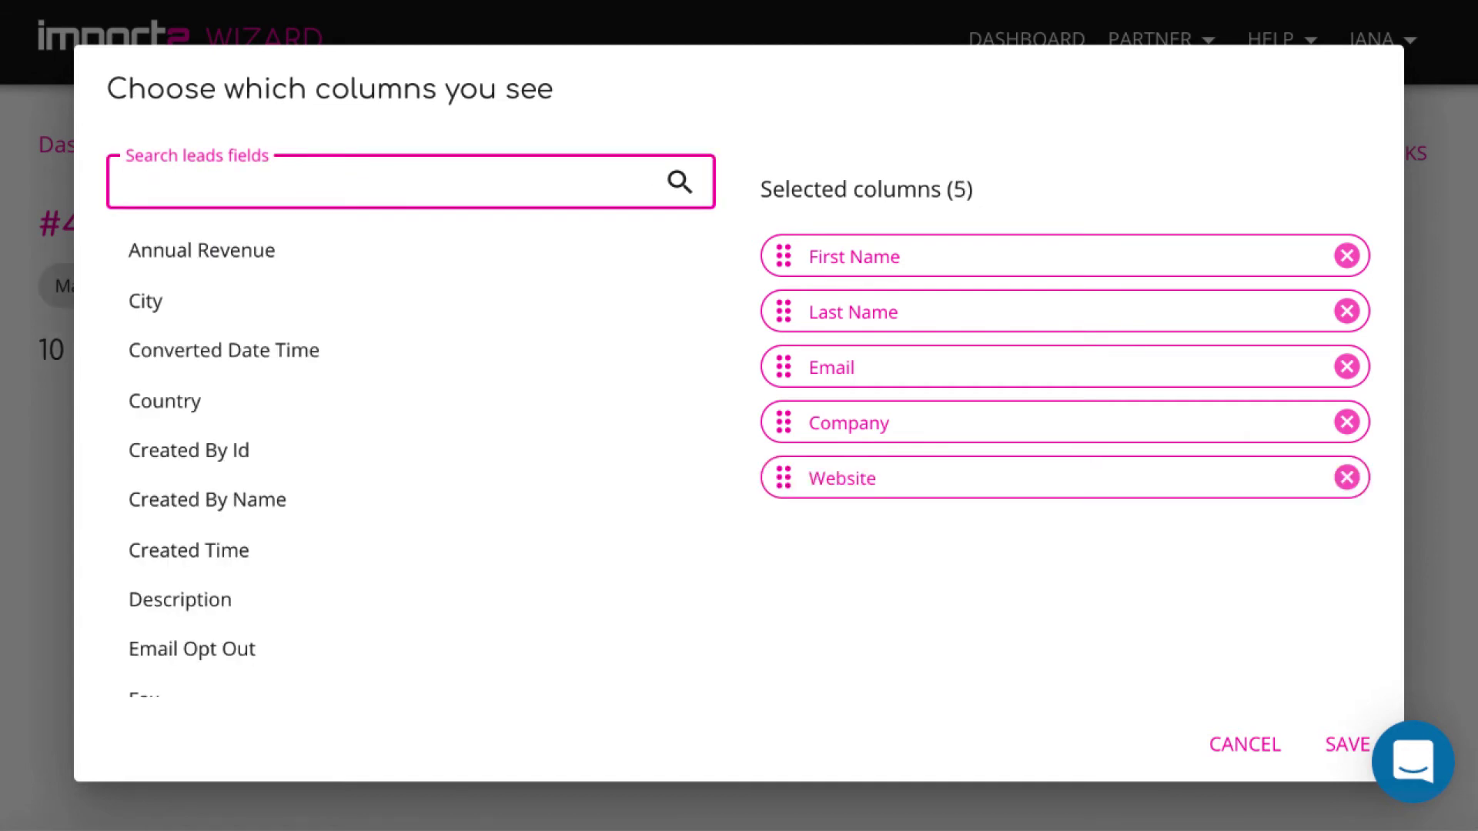
Add Phone, Mobile, Title, Lead Status, Lead Source and Industry columns, then save the selection
type("pho")
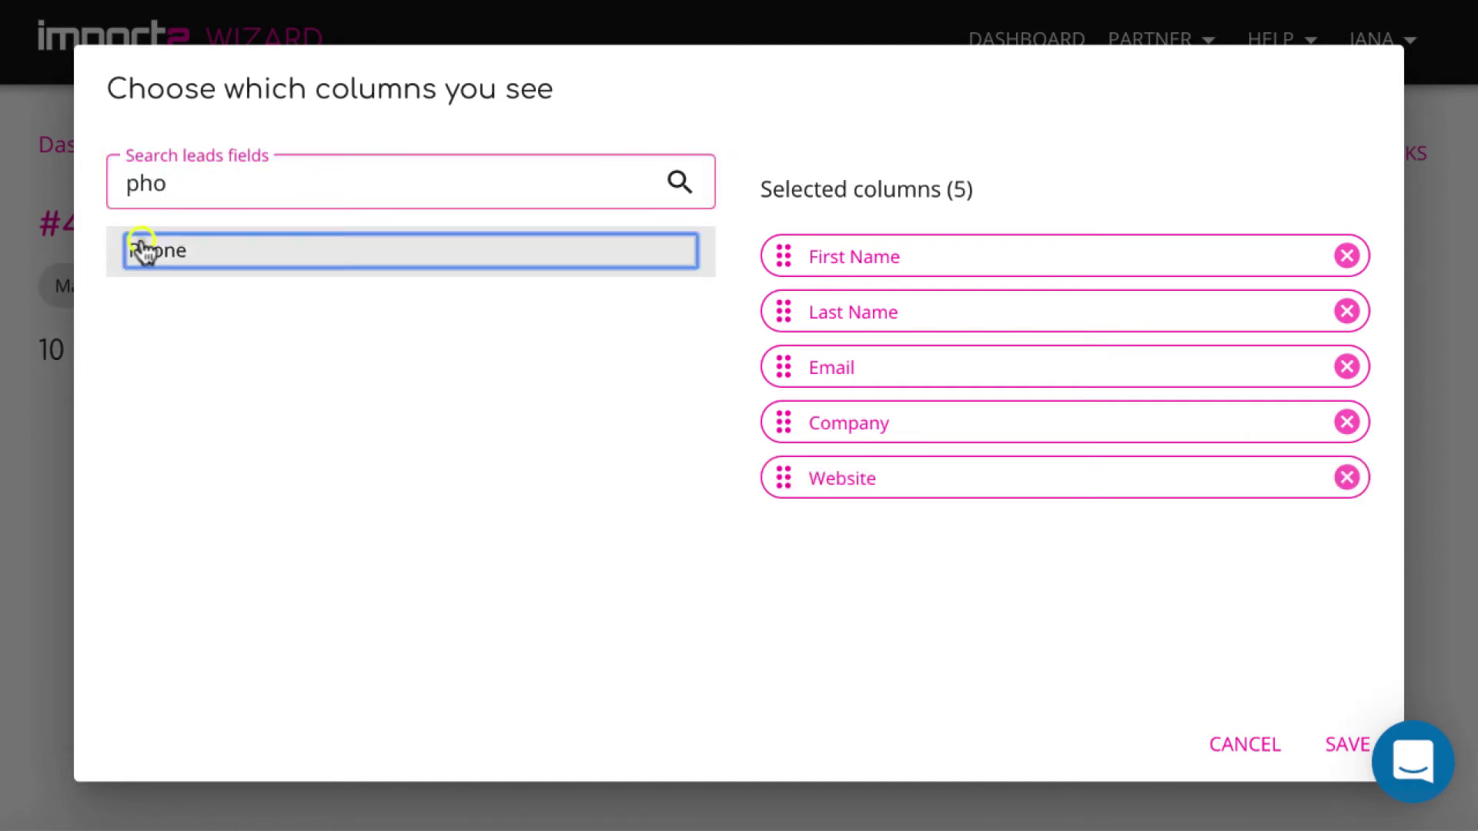
left_click(144, 248)
type("mob")
left_click(151, 260)
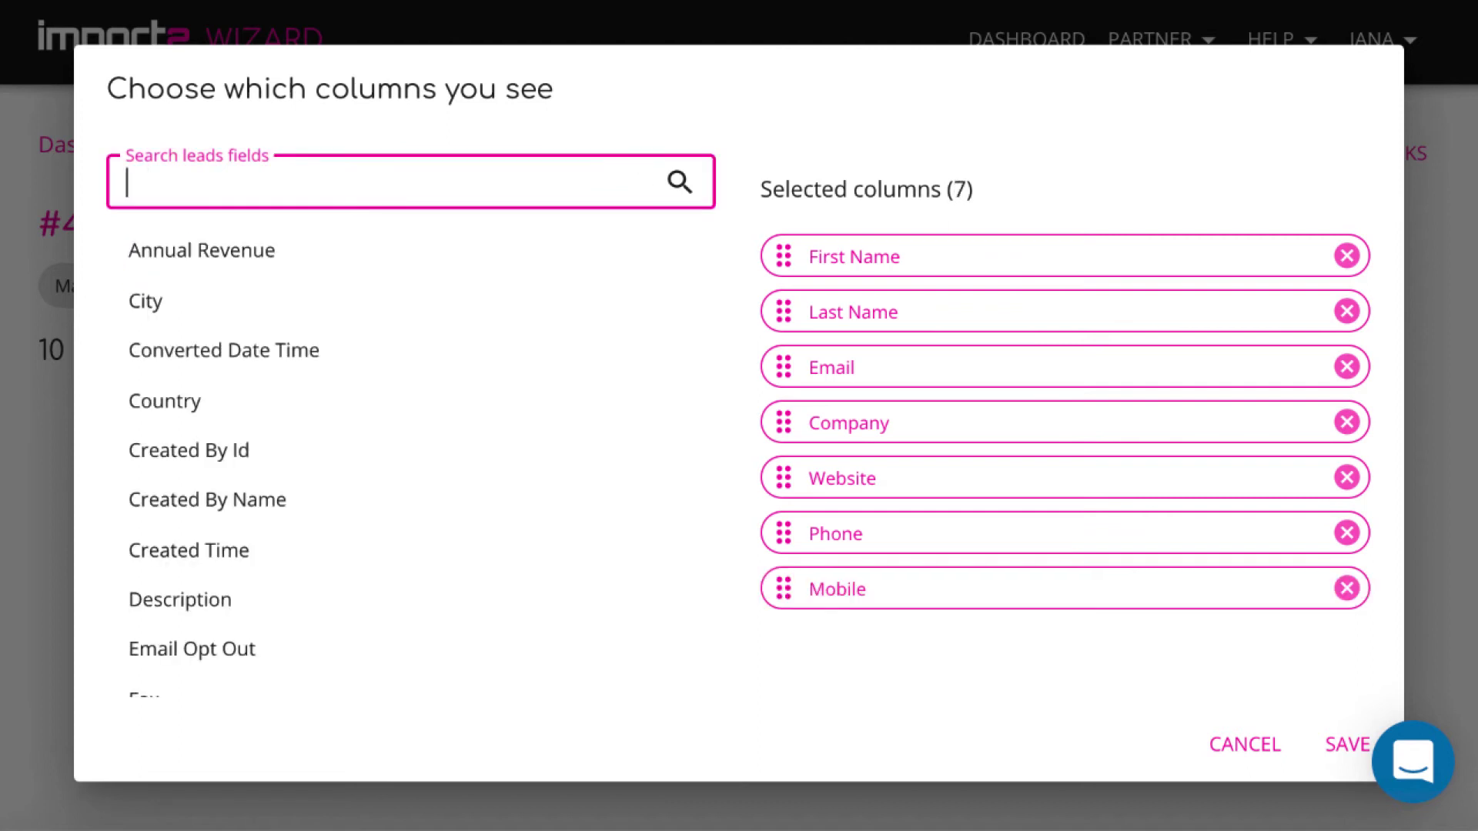
type("ti")
left_click(149, 596)
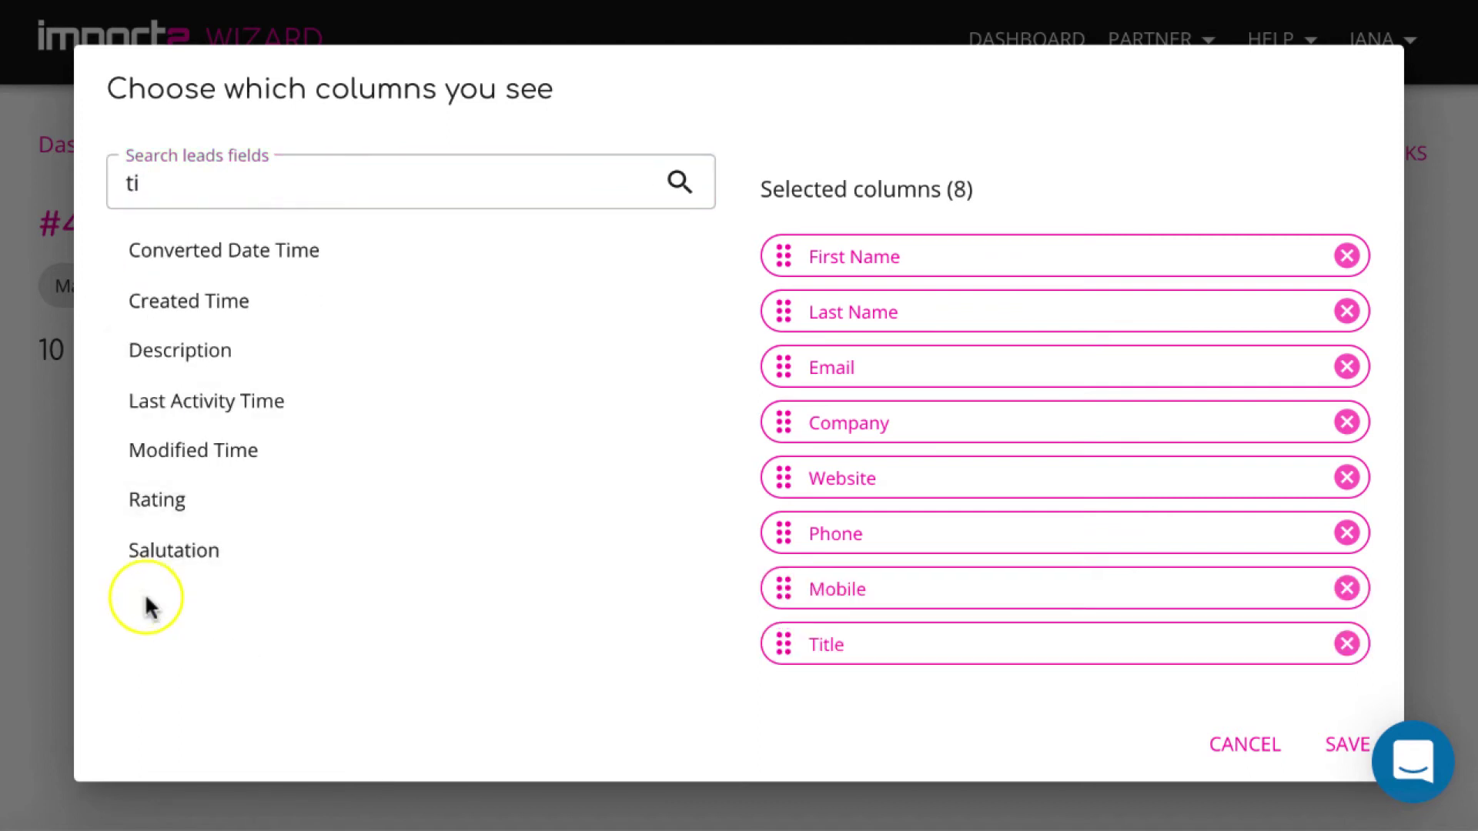
type("le")
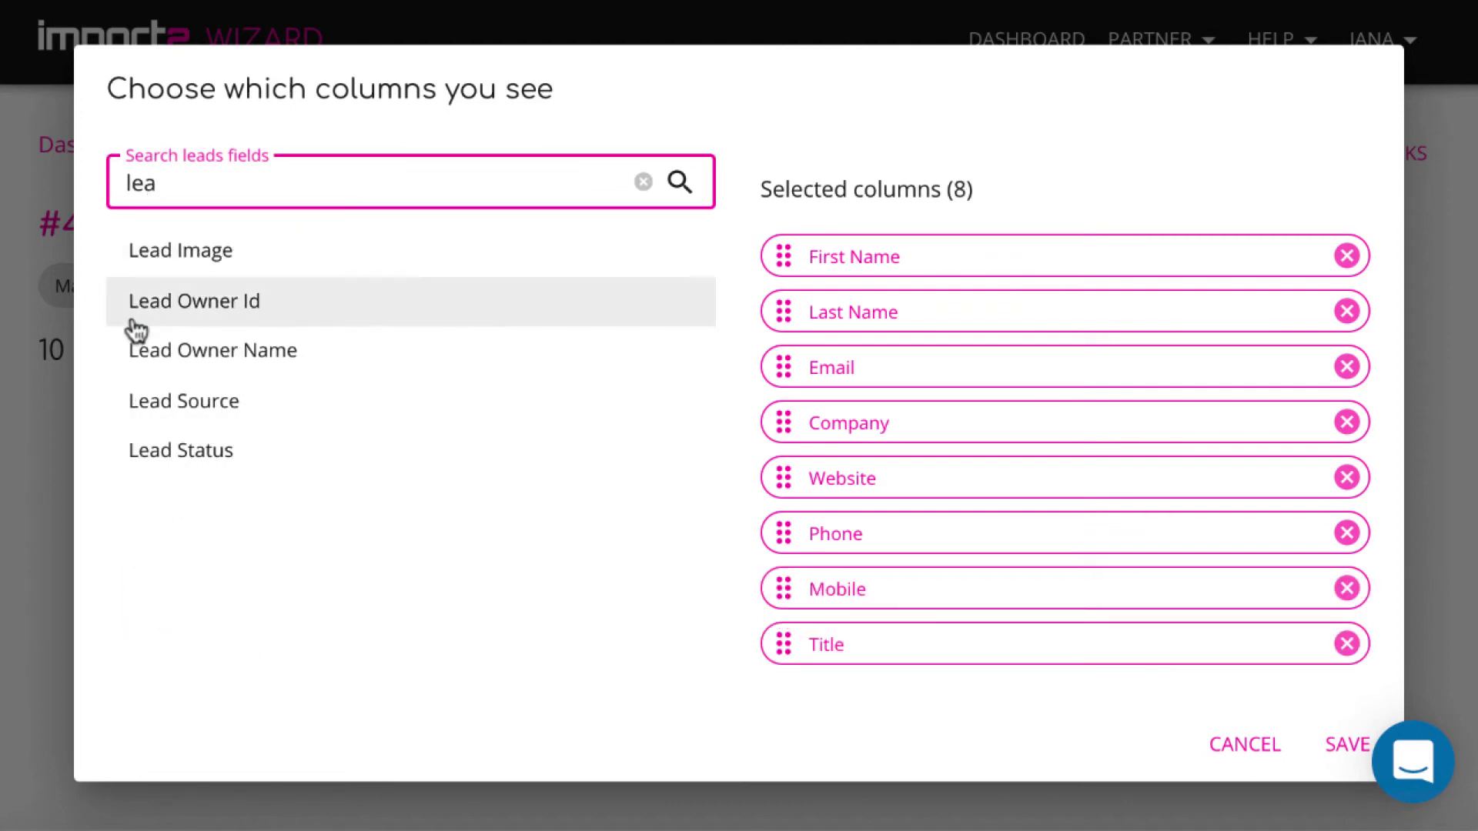
type("a")
left_click(168, 452)
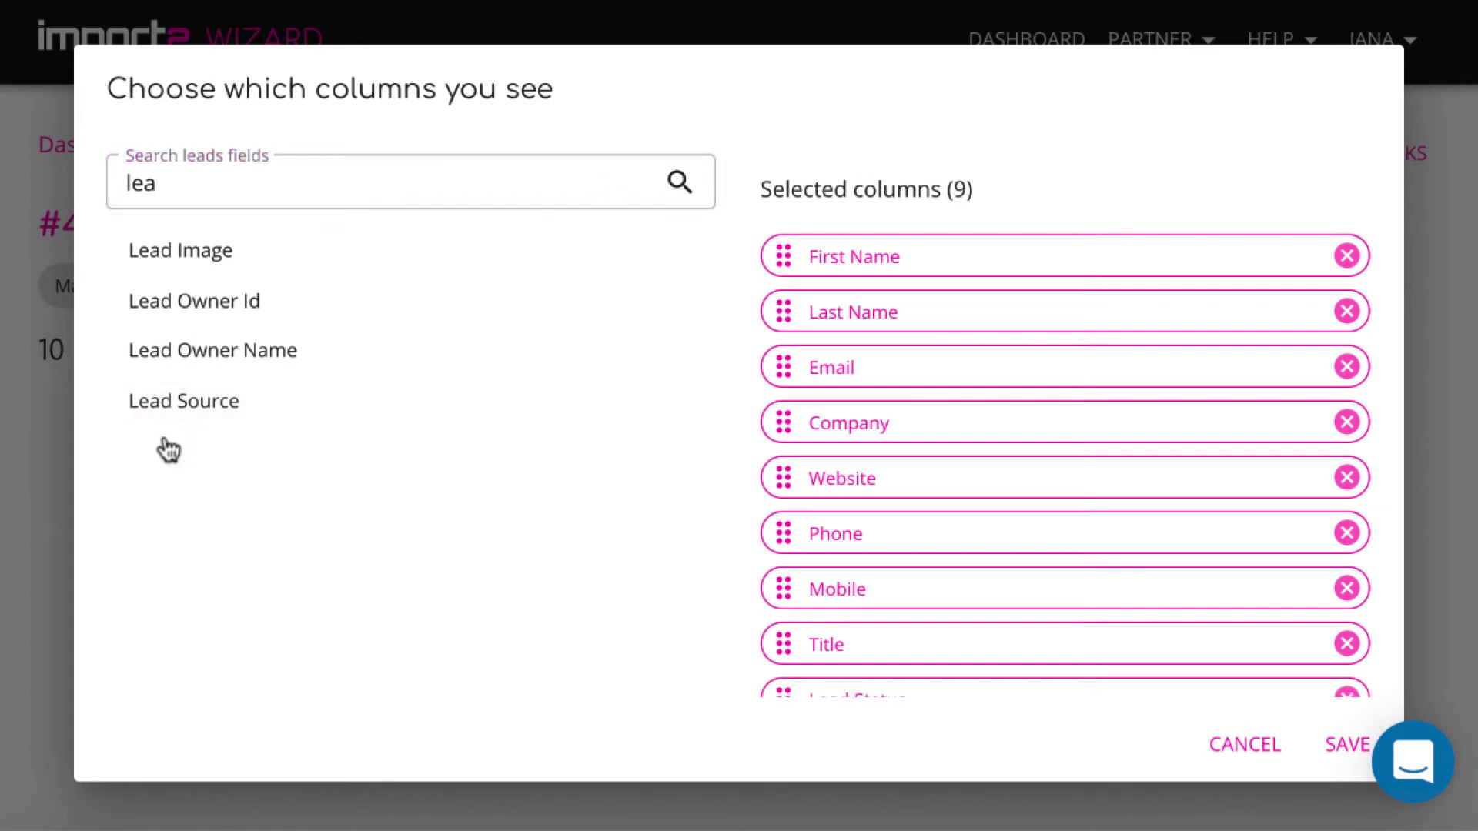
left_click(175, 406)
type("ind")
left_click(143, 258)
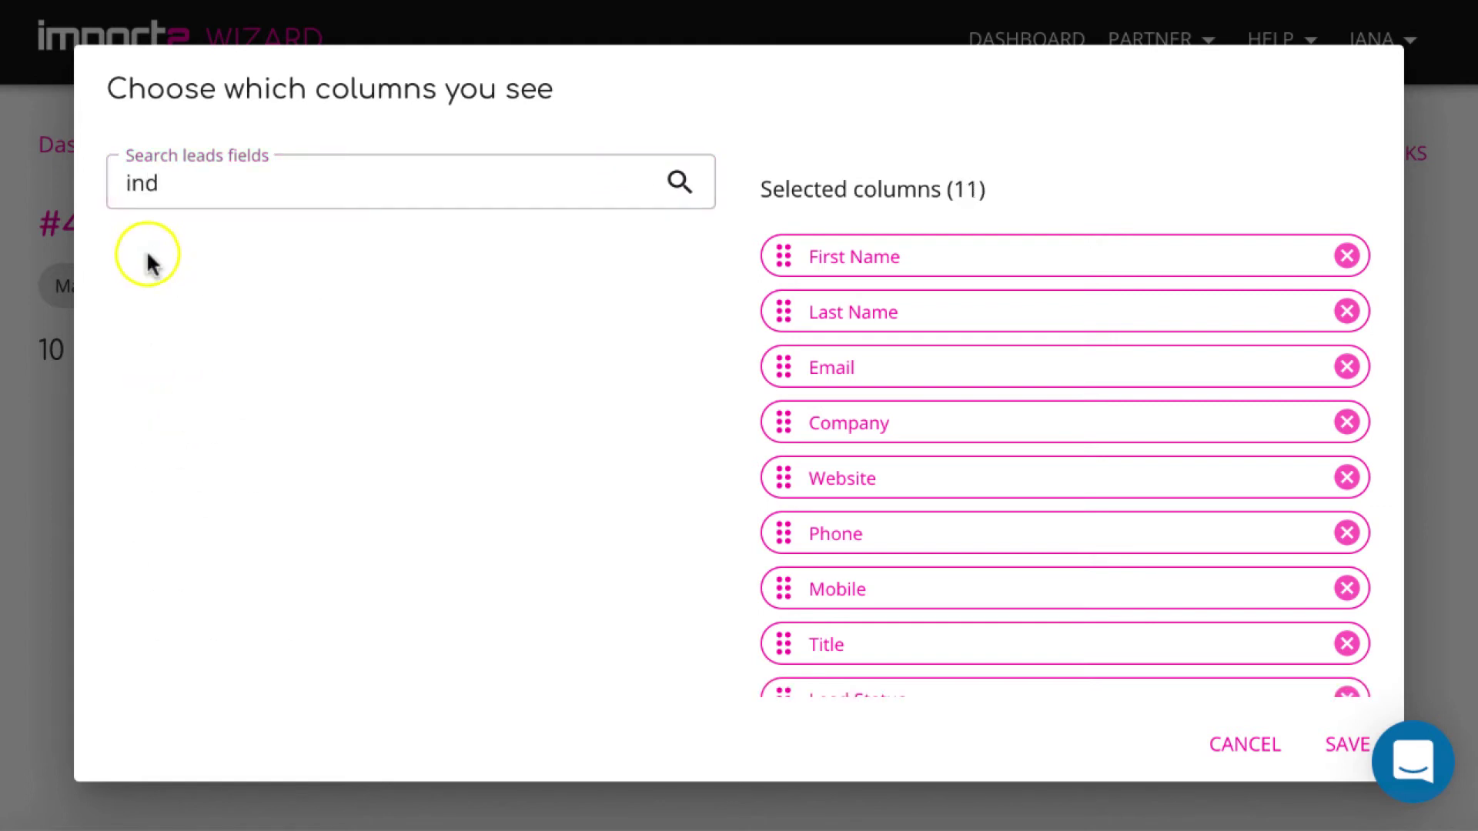
left_click(1346, 746)
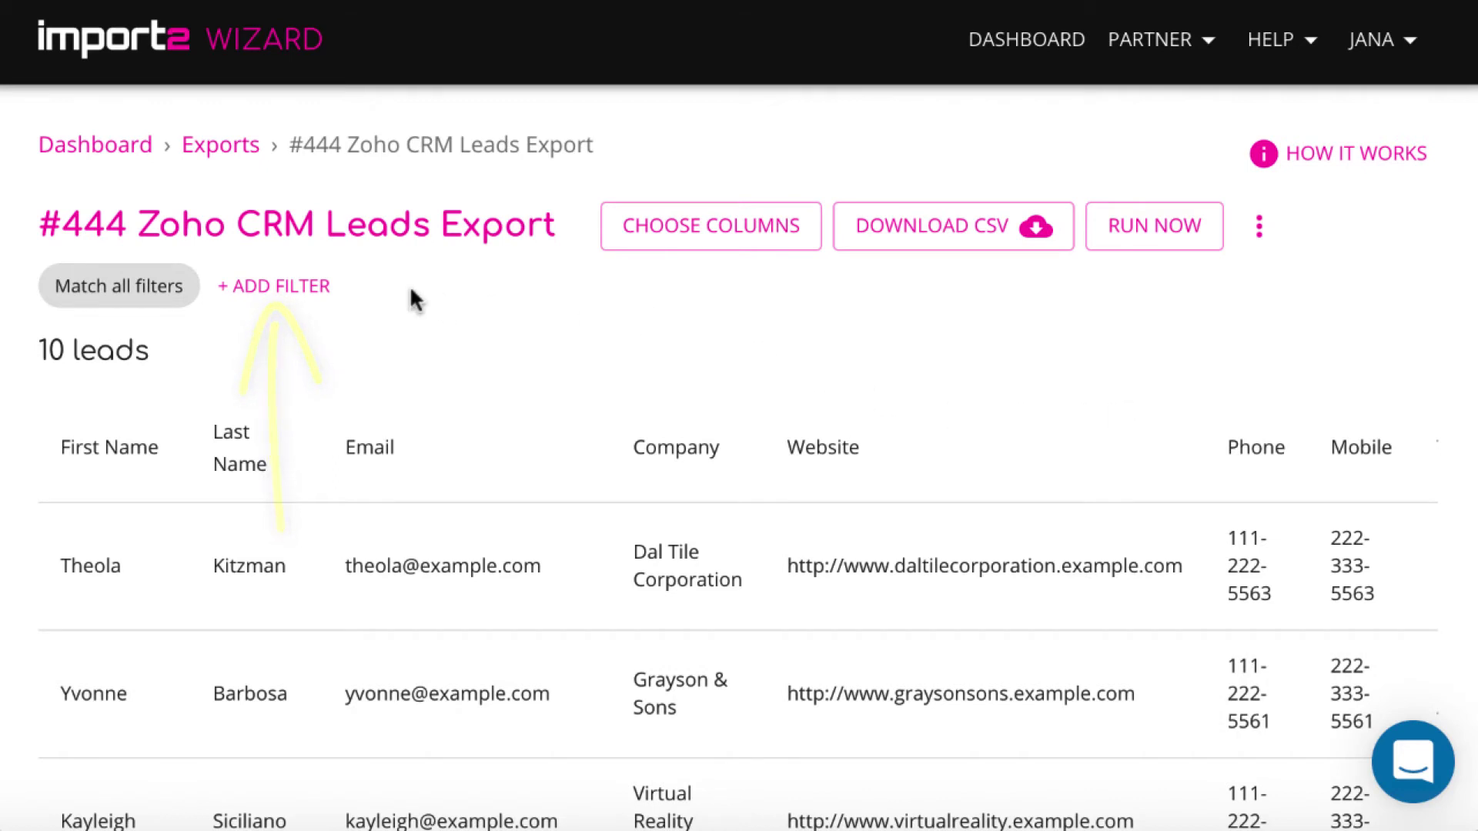
Add a Lead Status filter set to Not Contacted, leaving 1 of 10 leads
left_click(304, 285)
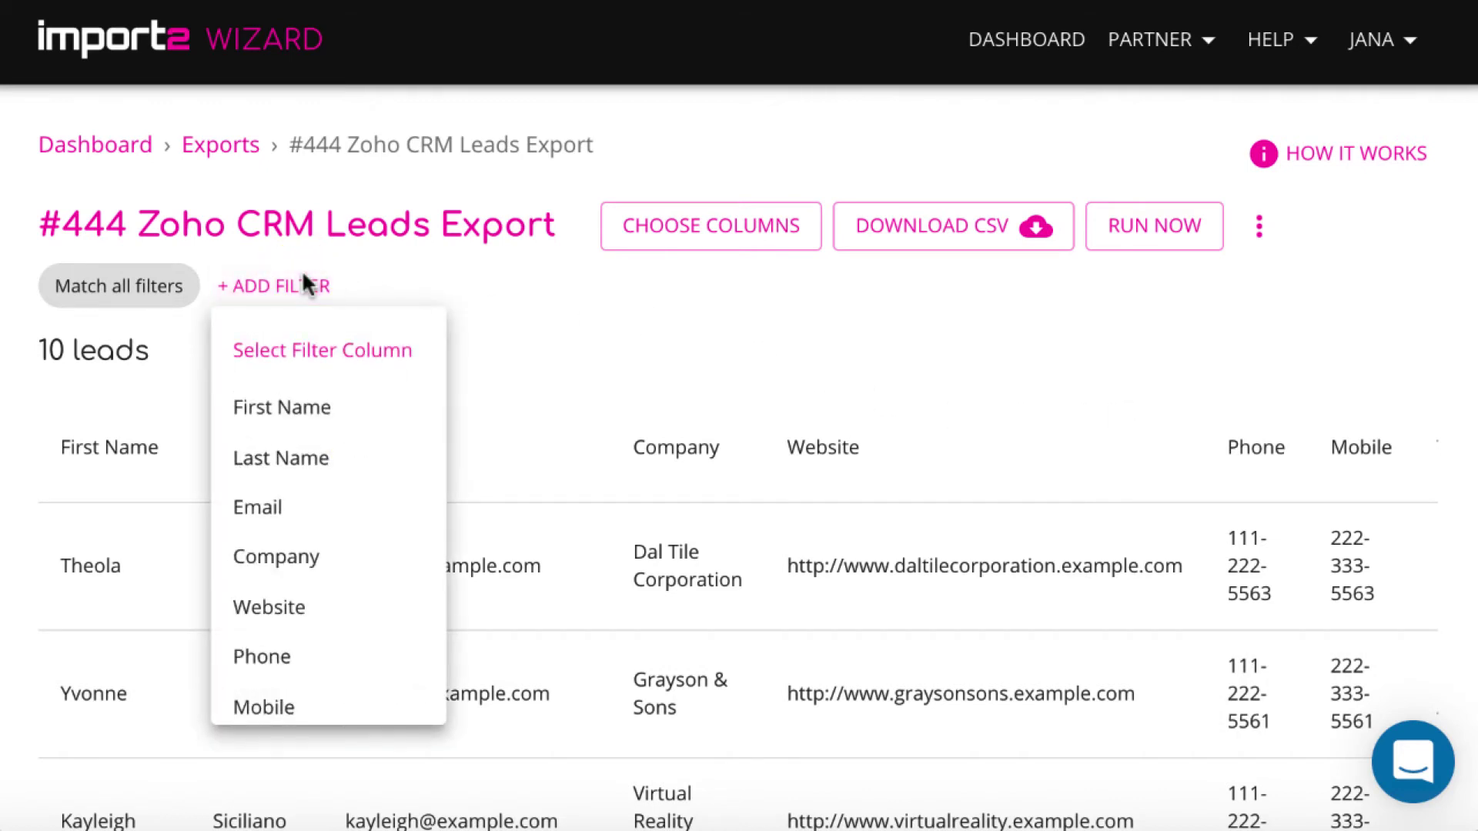
scroll(315, 548, "down", 4)
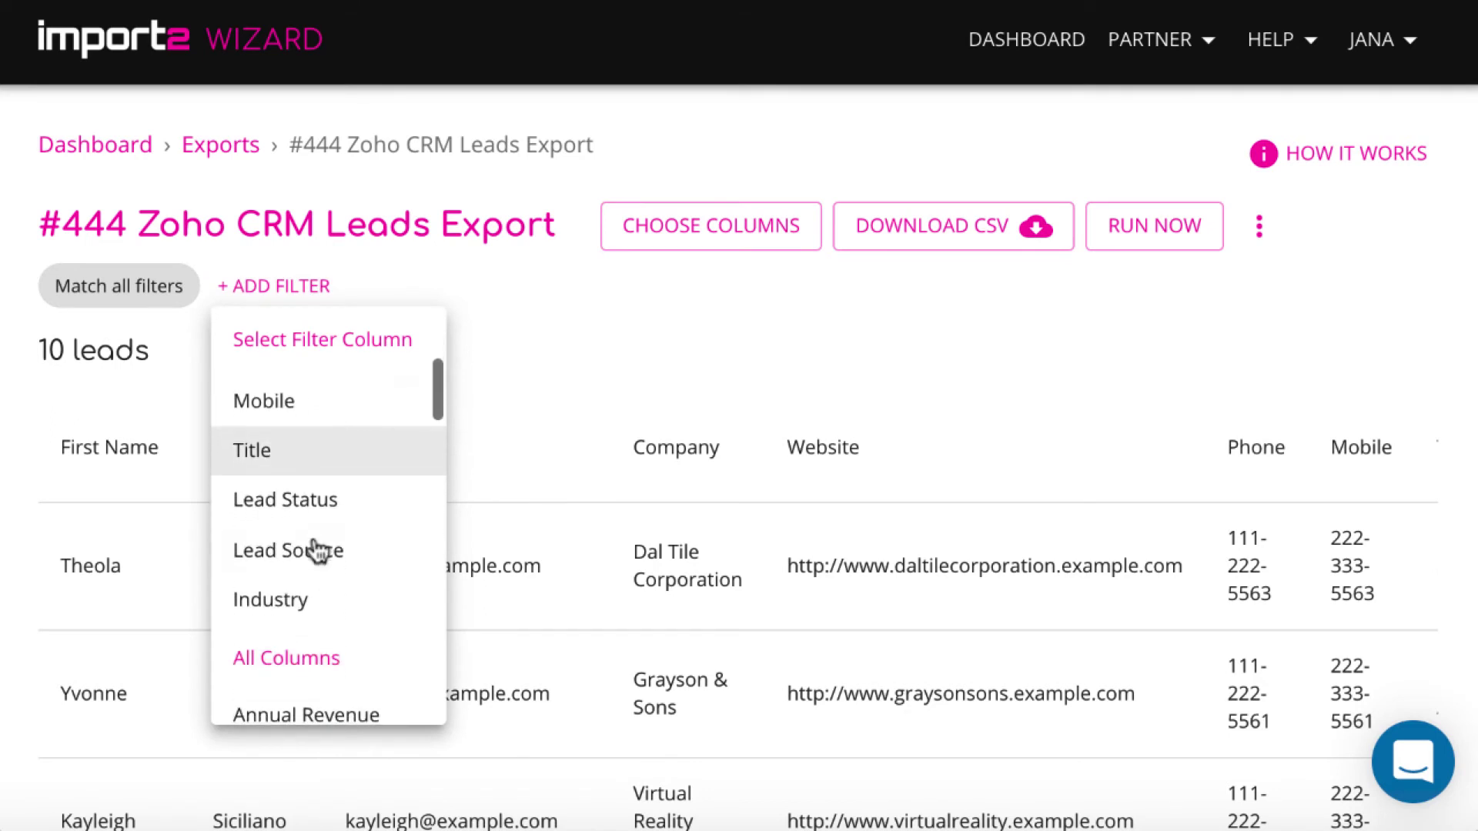
left_click(317, 514)
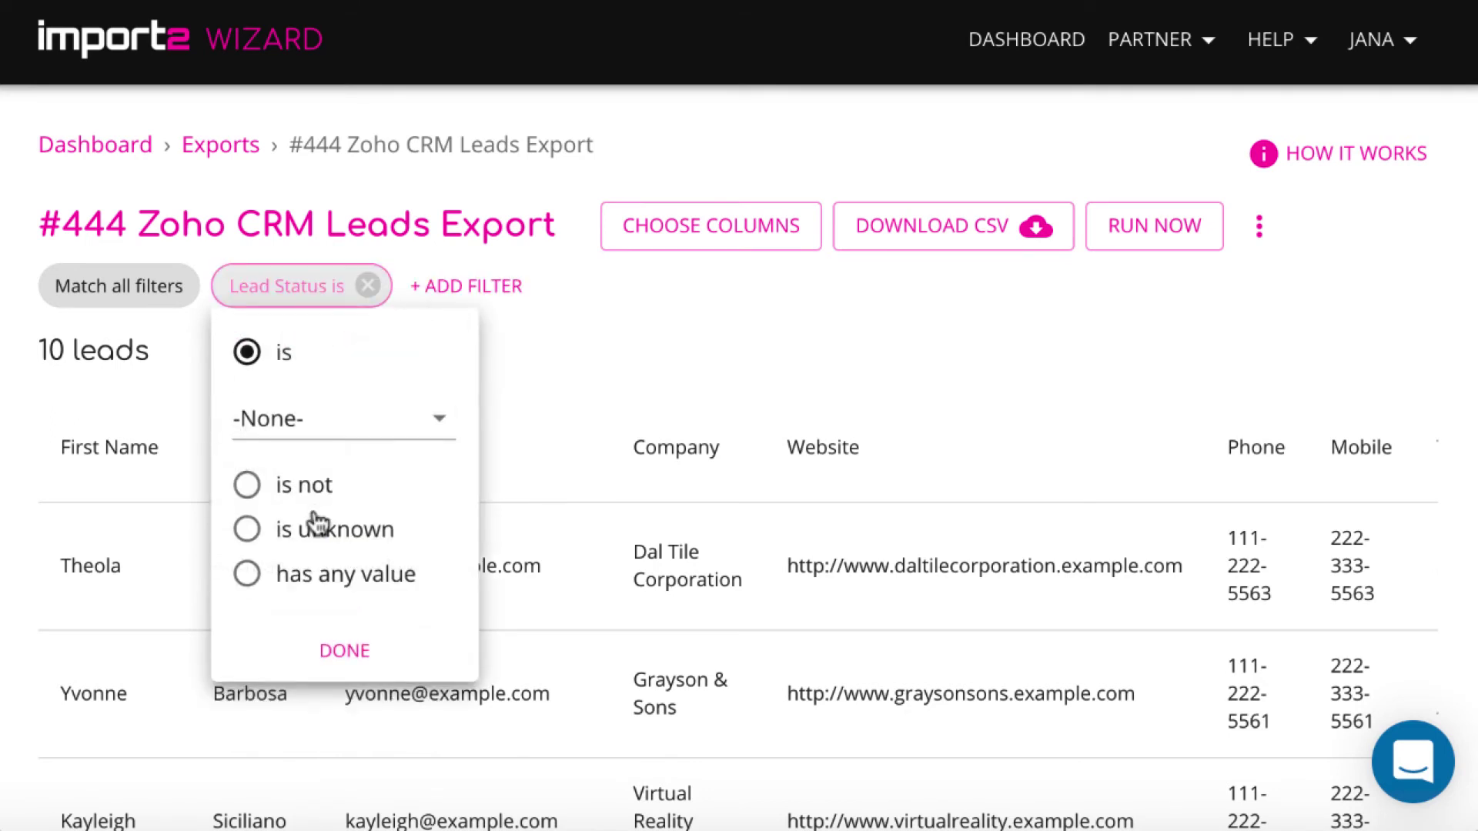
left_click(442, 423)
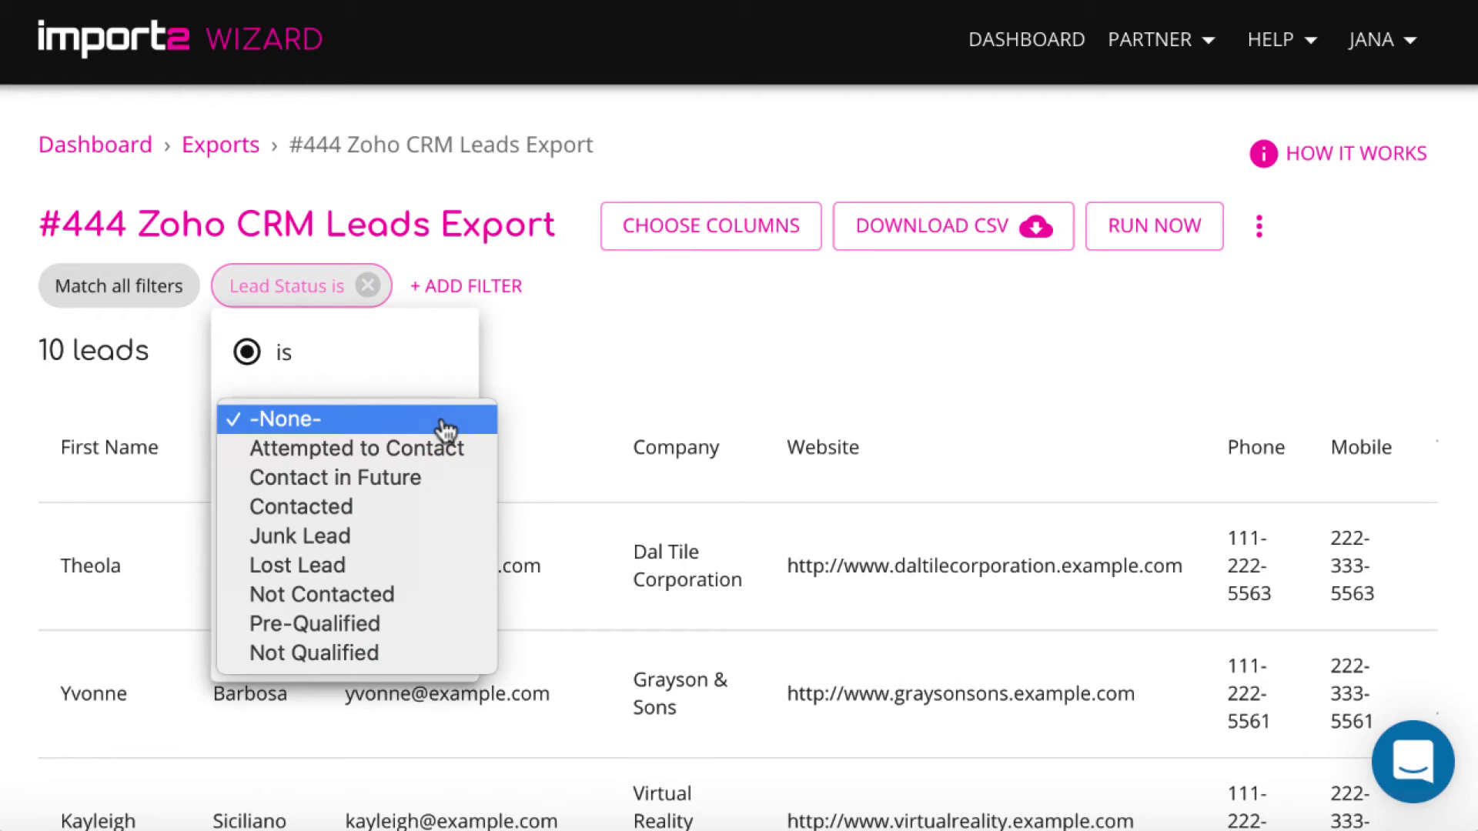
left_click(381, 596)
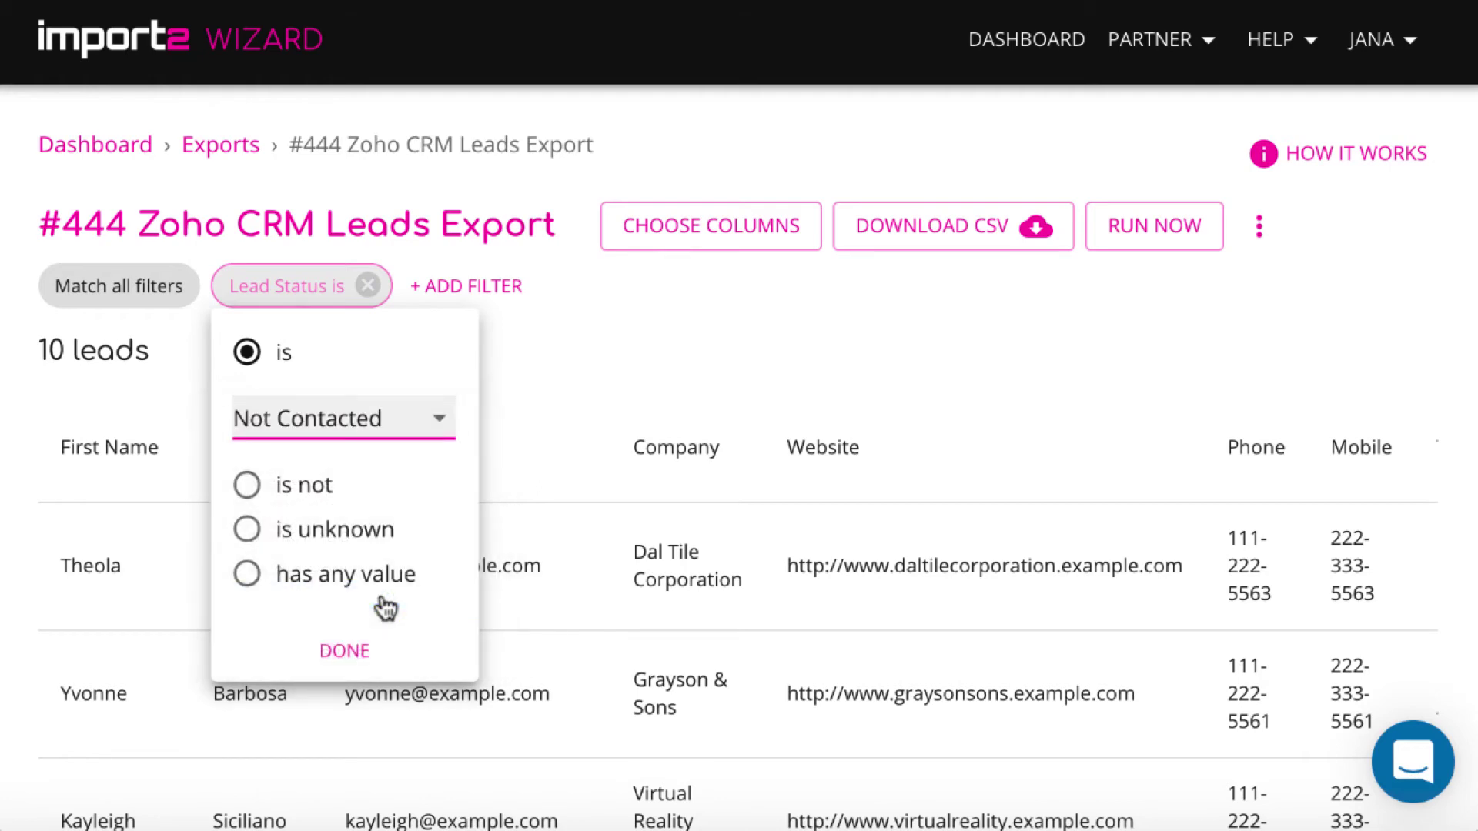
left_click(344, 650)
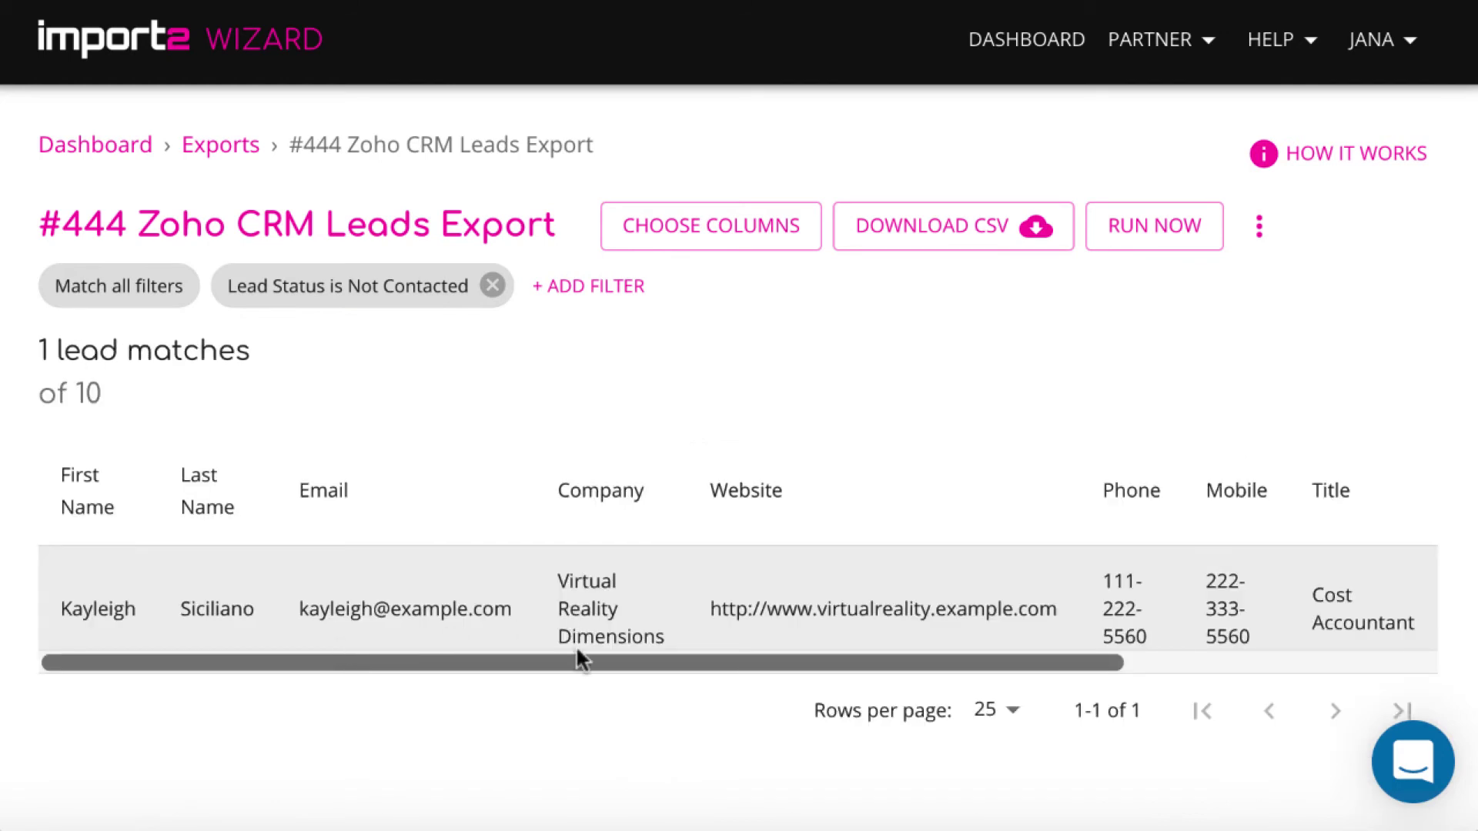
Scroll the preview to check the columns, then download the filtered leads as CSV
left_click_drag(583, 662, 915, 662)
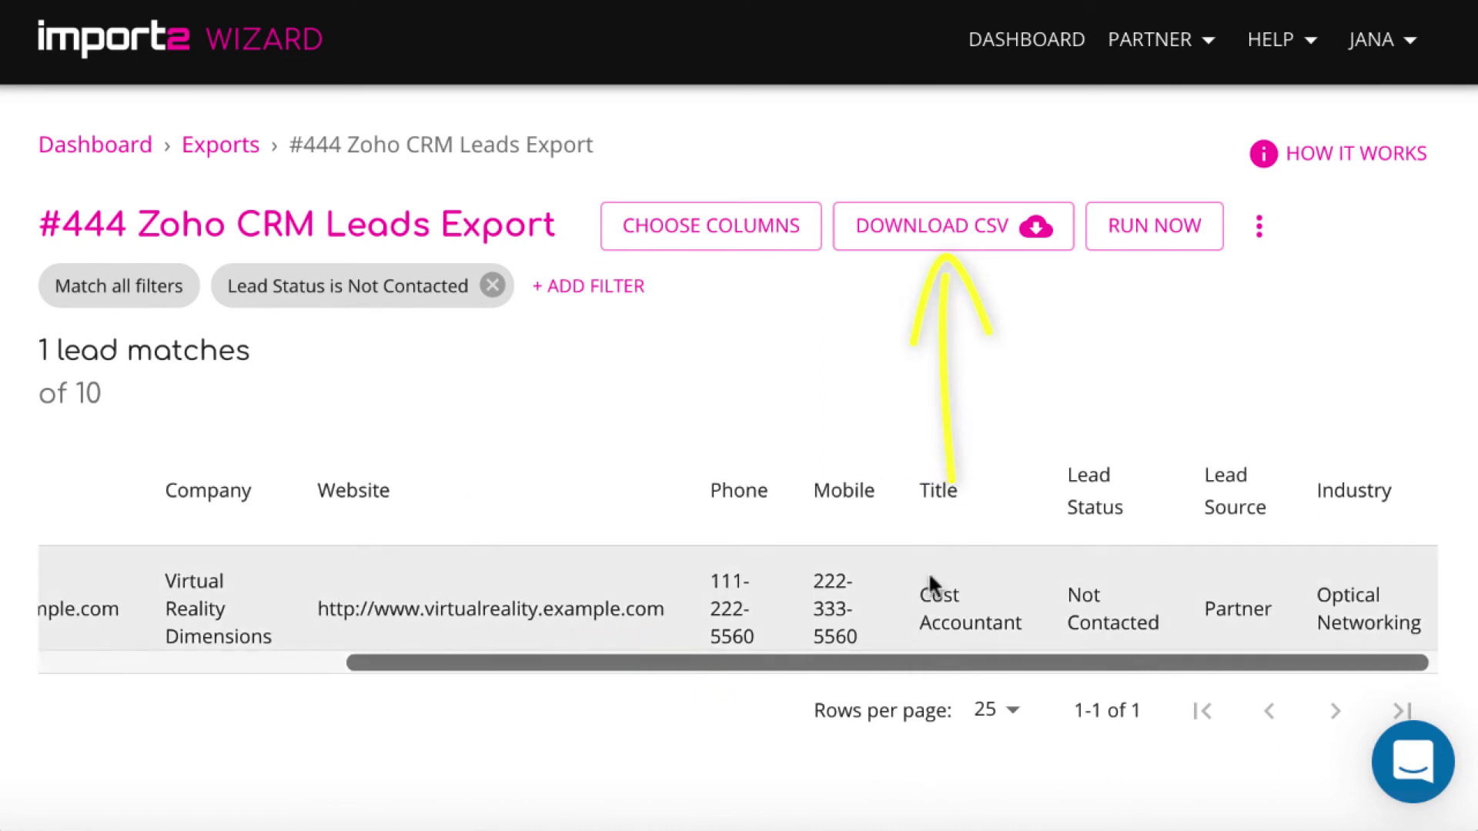
left_click(900, 226)
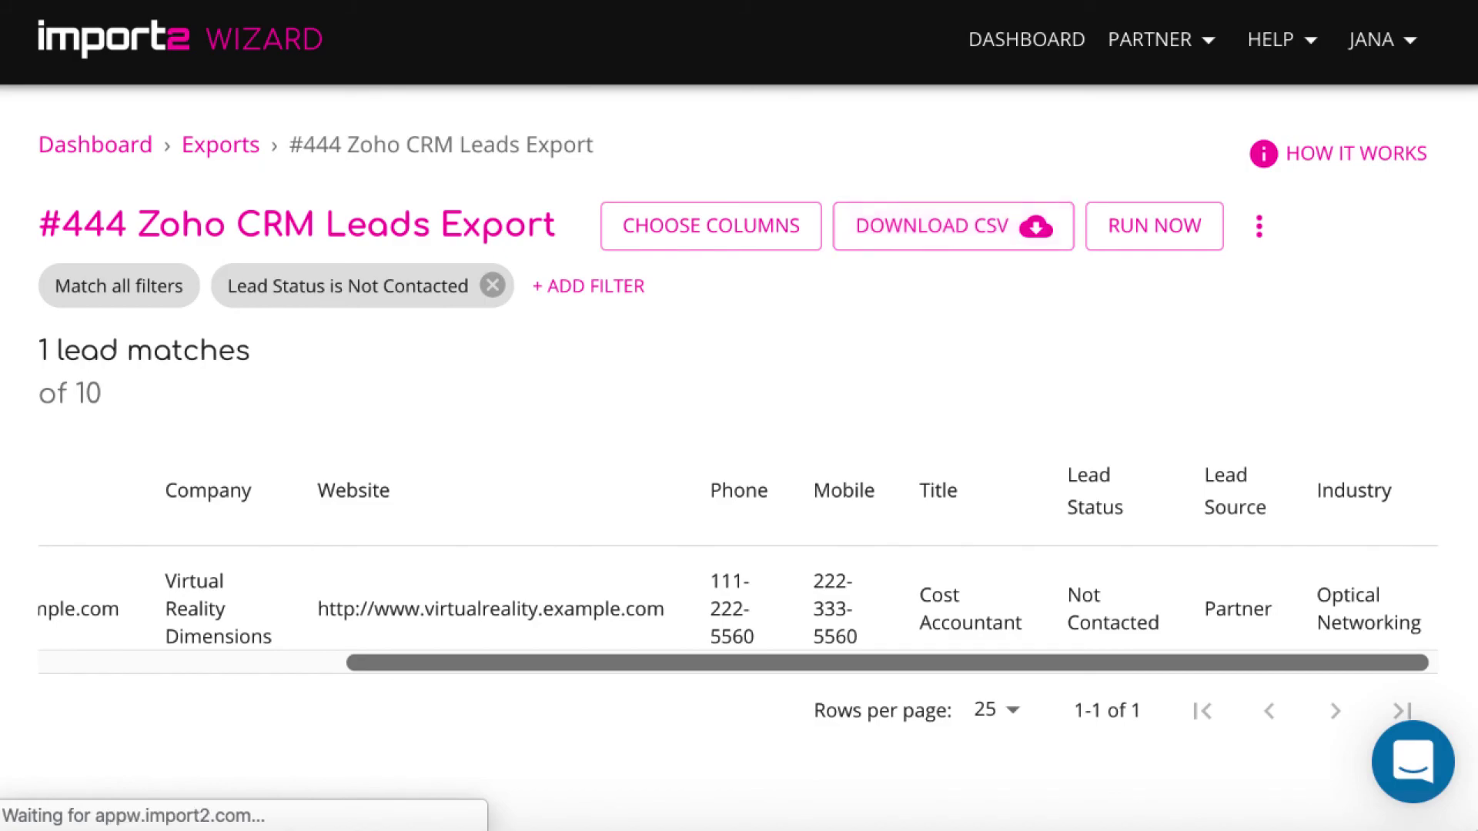